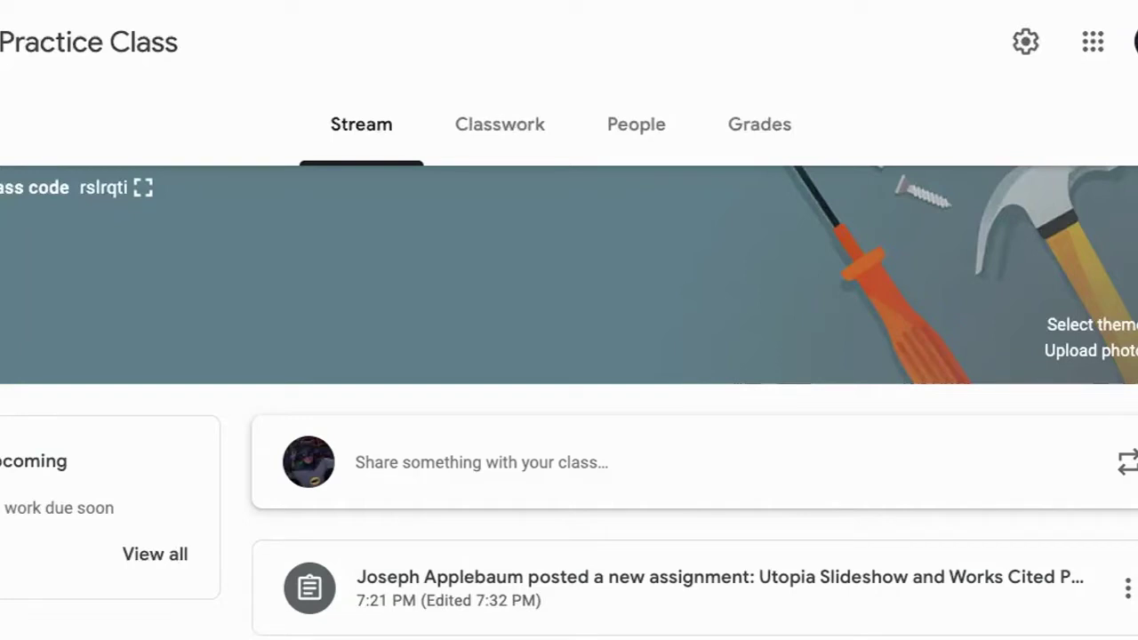
- Go to Classwork and open the Utopia Slideshow and Works Cited Page assignment
{"action": "left_click", "coordinate": [518, 137]}
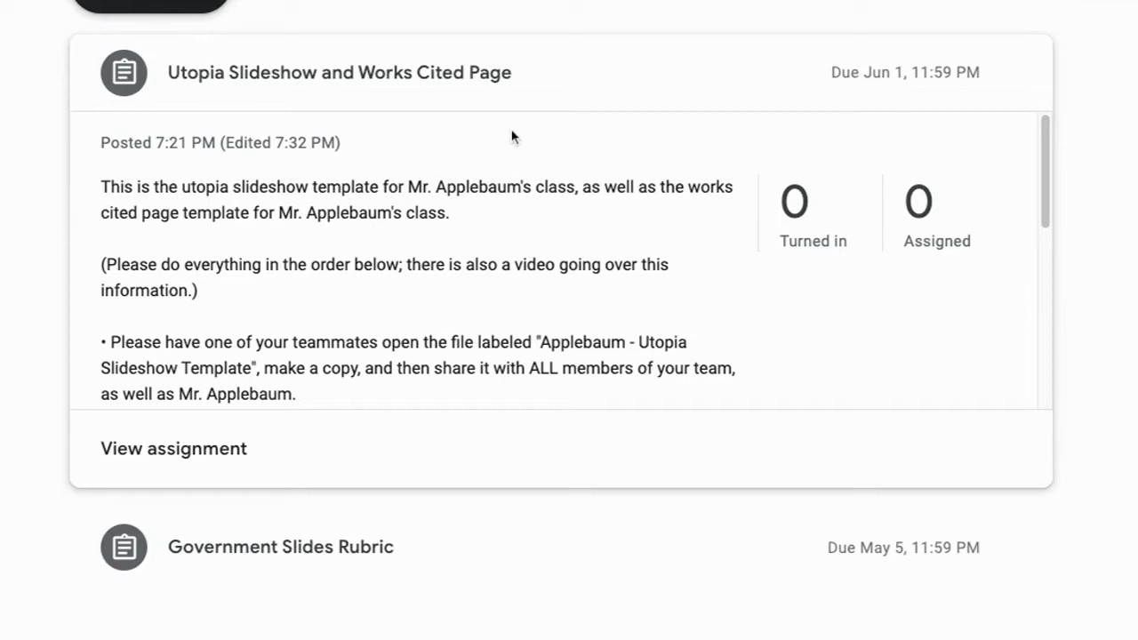
{"action": "left_click", "coordinate": [212, 456]}
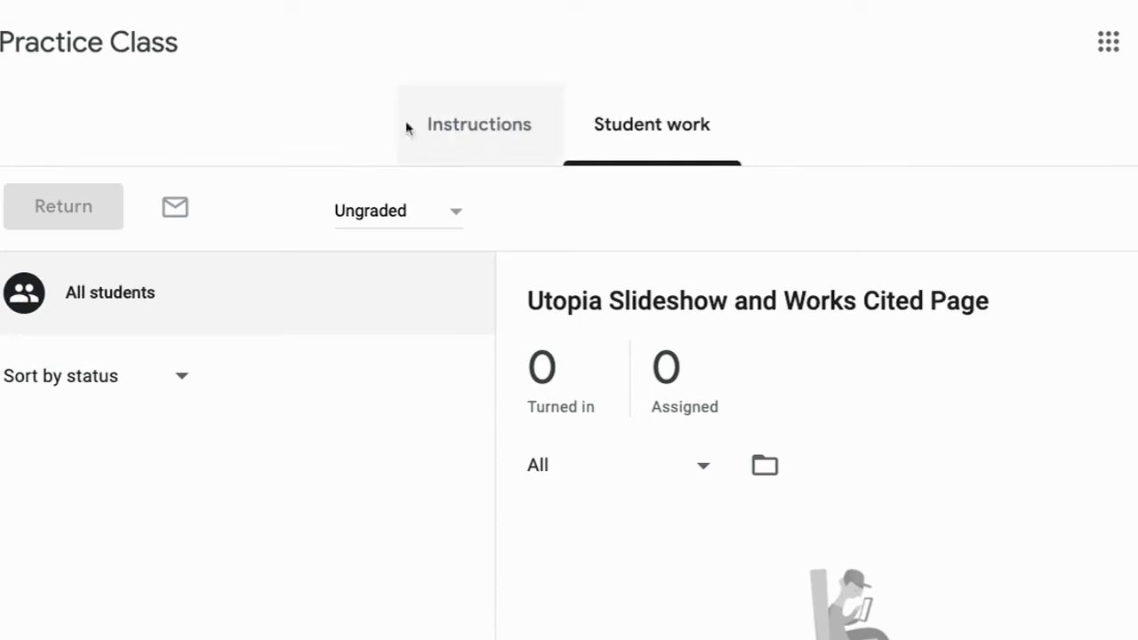
- Show the assignment's instructions down to the slideshow and citation template attachments
{"action": "left_click", "coordinate": [471, 126]}
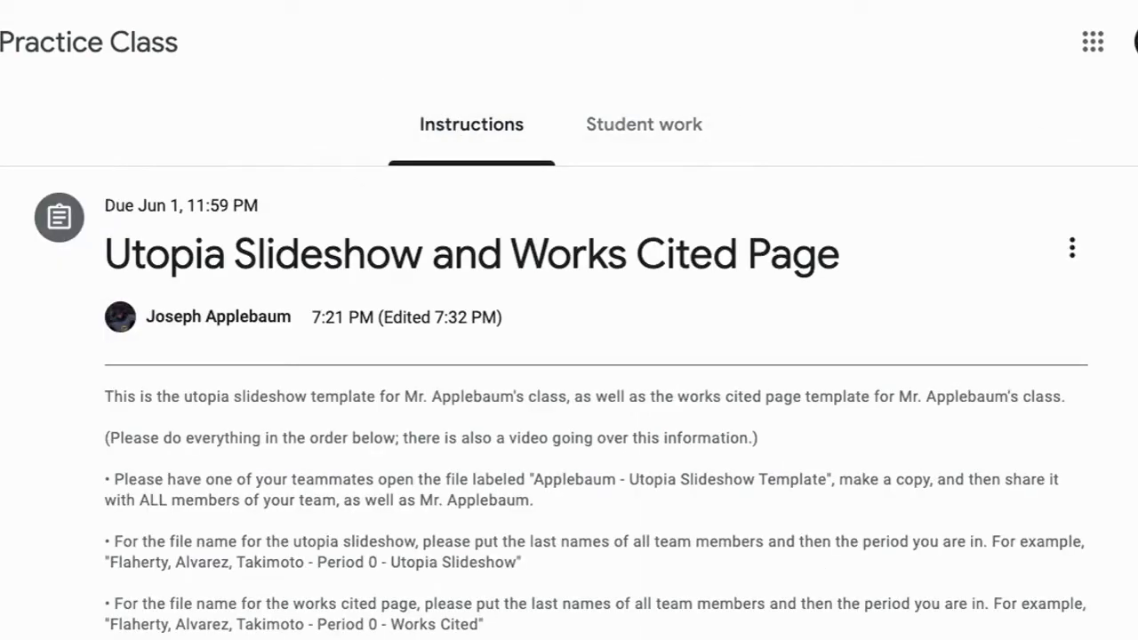
{"action": "scroll", "coordinate": [569, 399], "scroll_direction": "down", "scroll_amount": 2}
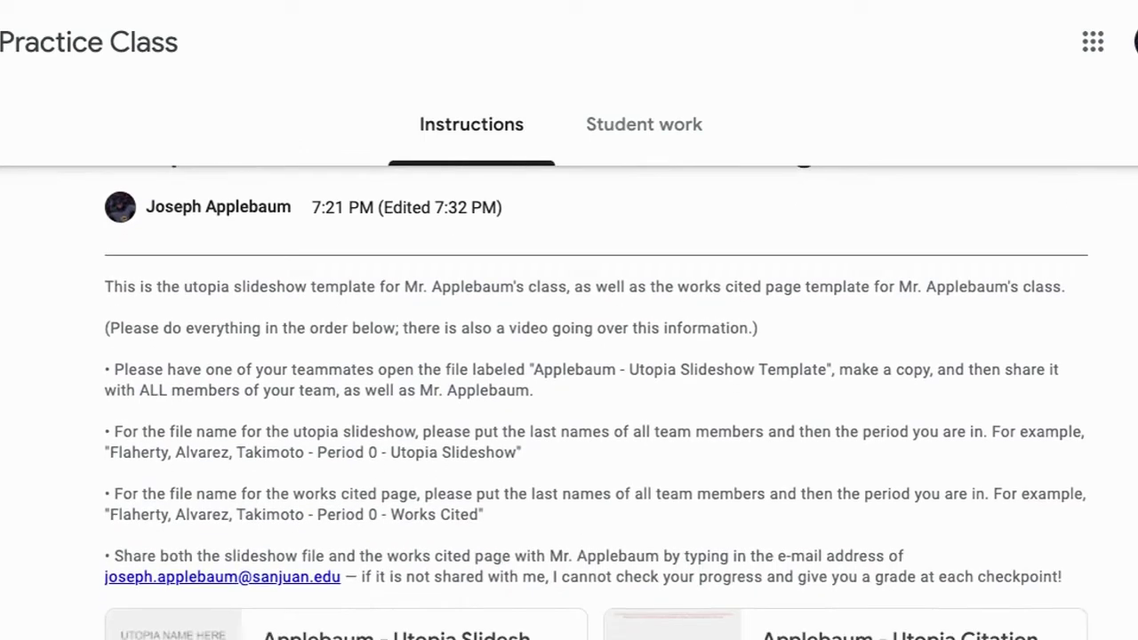
{"action": "scroll", "coordinate": [596, 406], "scroll_direction": "down", "scroll_amount": 1}
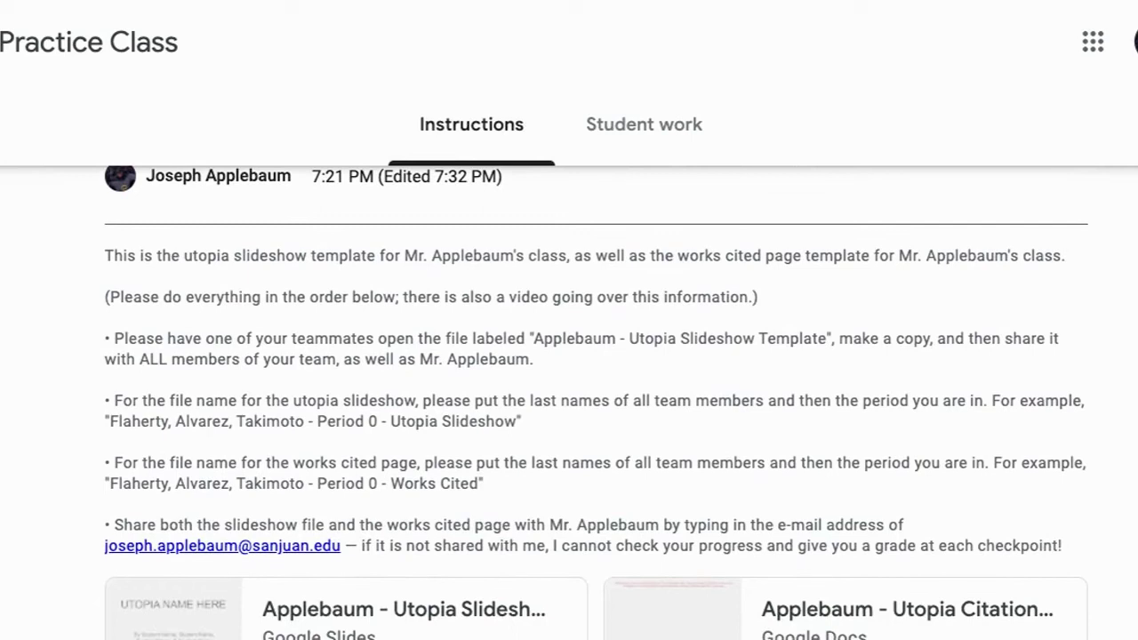
{"action": "scroll", "coordinate": [596, 401], "scroll_direction": "down", "scroll_amount": 1}
{"action": "scroll", "coordinate": [595, 402], "scroll_direction": "down", "scroll_amount": 1}
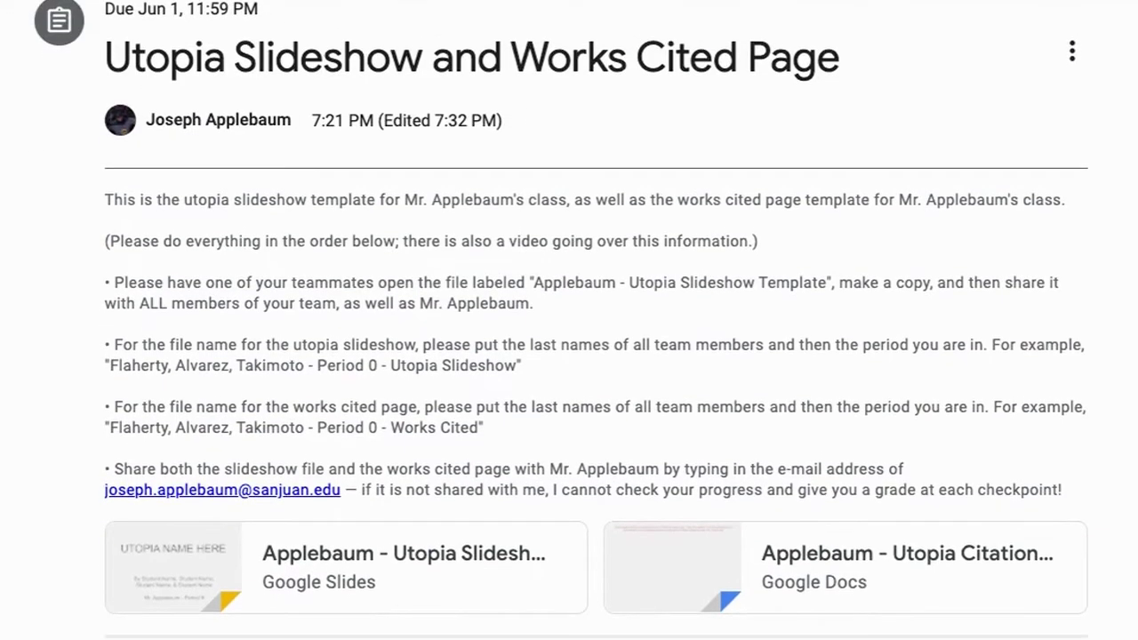
{"action": "scroll", "coordinate": [595, 401], "scroll_direction": "down", "scroll_amount": 1}
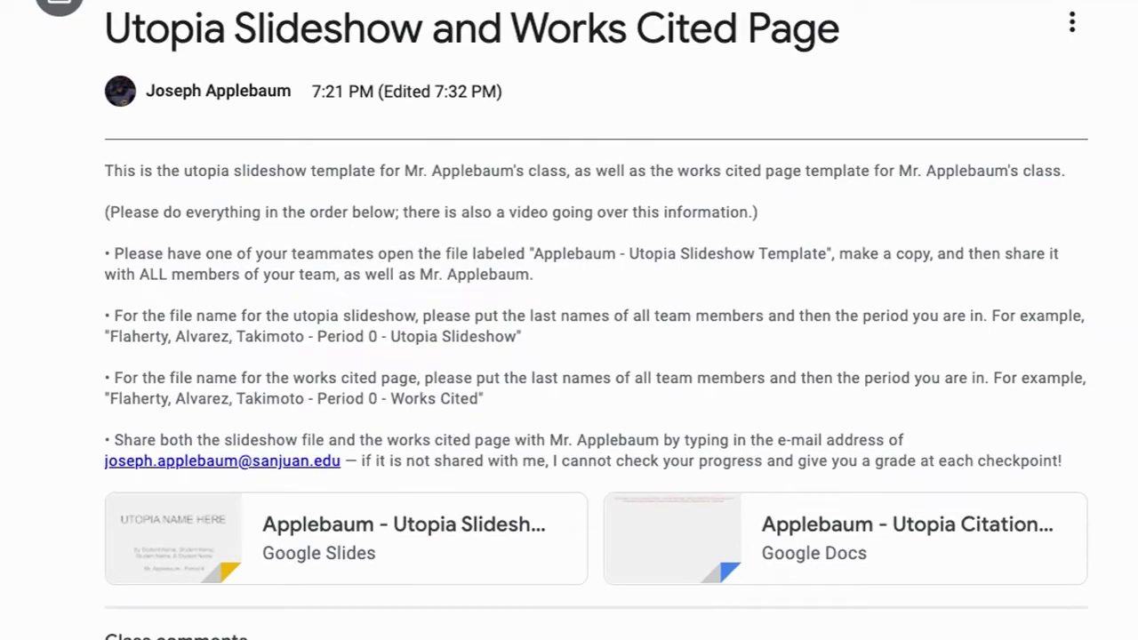
{"action": "scroll", "coordinate": [596, 402], "scroll_direction": "down", "scroll_amount": 1}
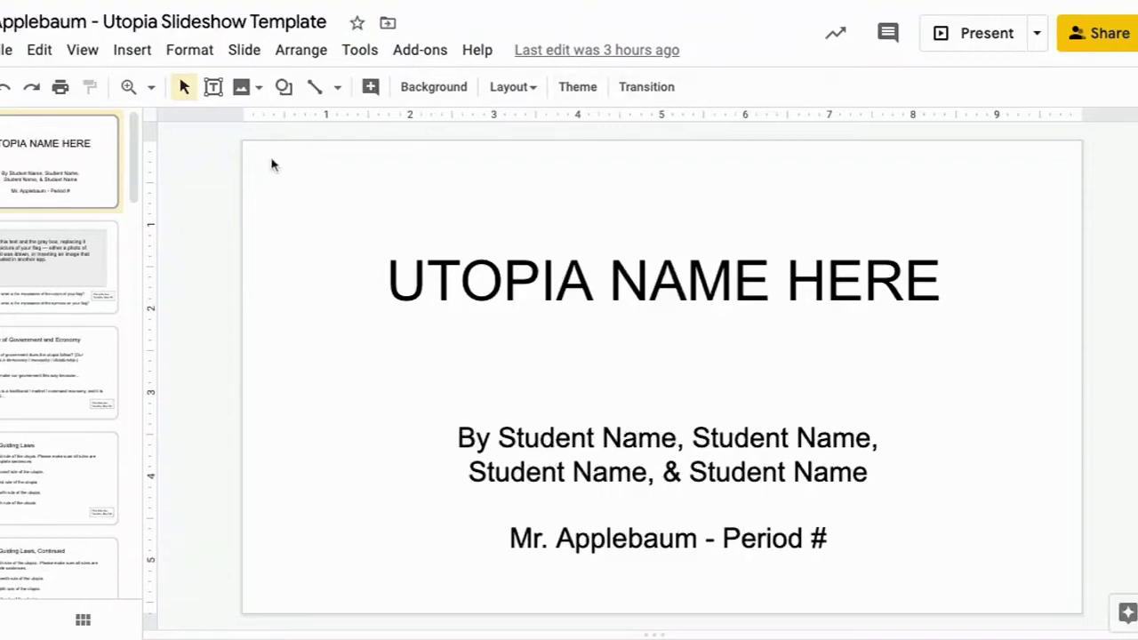
- Bring up the Make a copy options for the Utopia slideshow template
{"action": "left_click", "coordinate": [5, 50]}
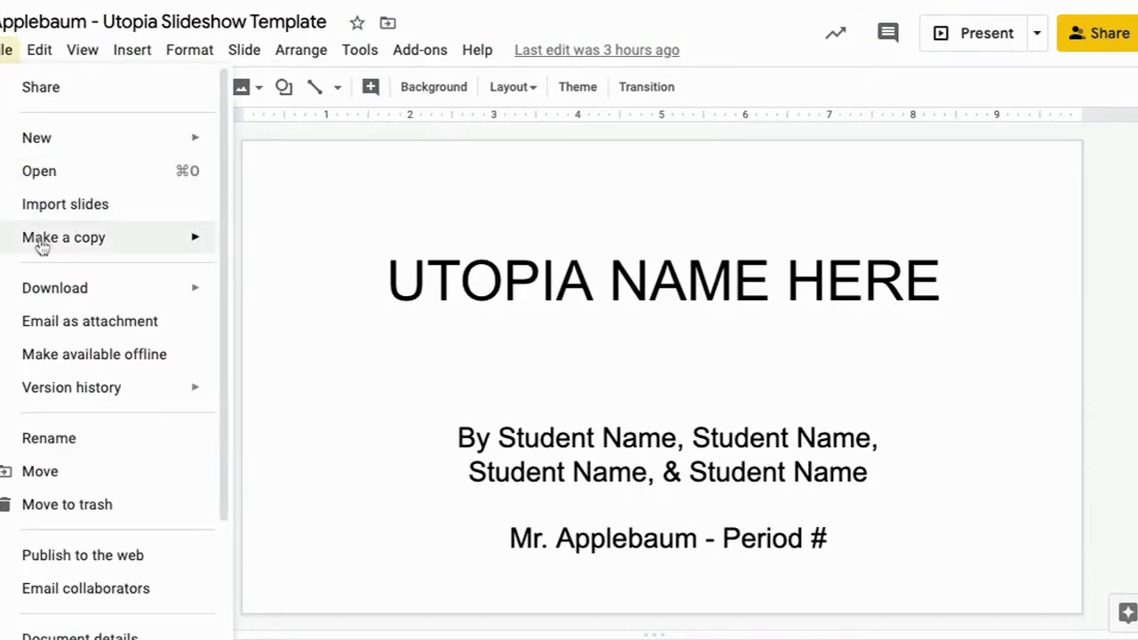
{"action": "mouse_move", "coordinate": [91, 253]}
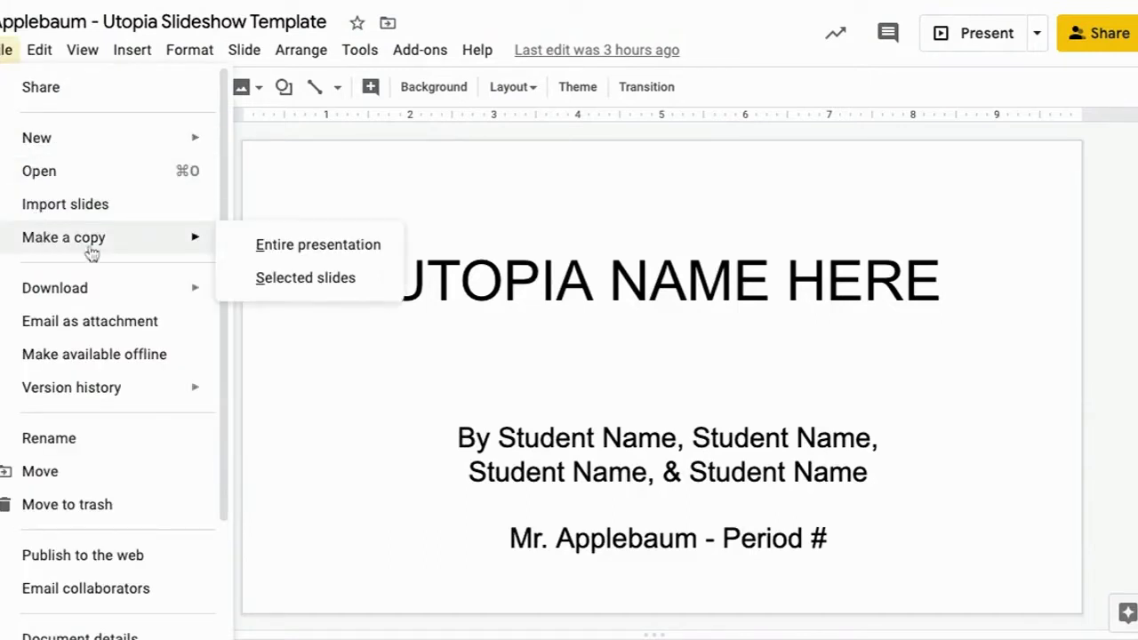
- Copy the entire presentation, named with the team's surnames plus ' - Period 0 - Utopia Slideshow'
{"action": "left_click", "coordinate": [252, 246]}
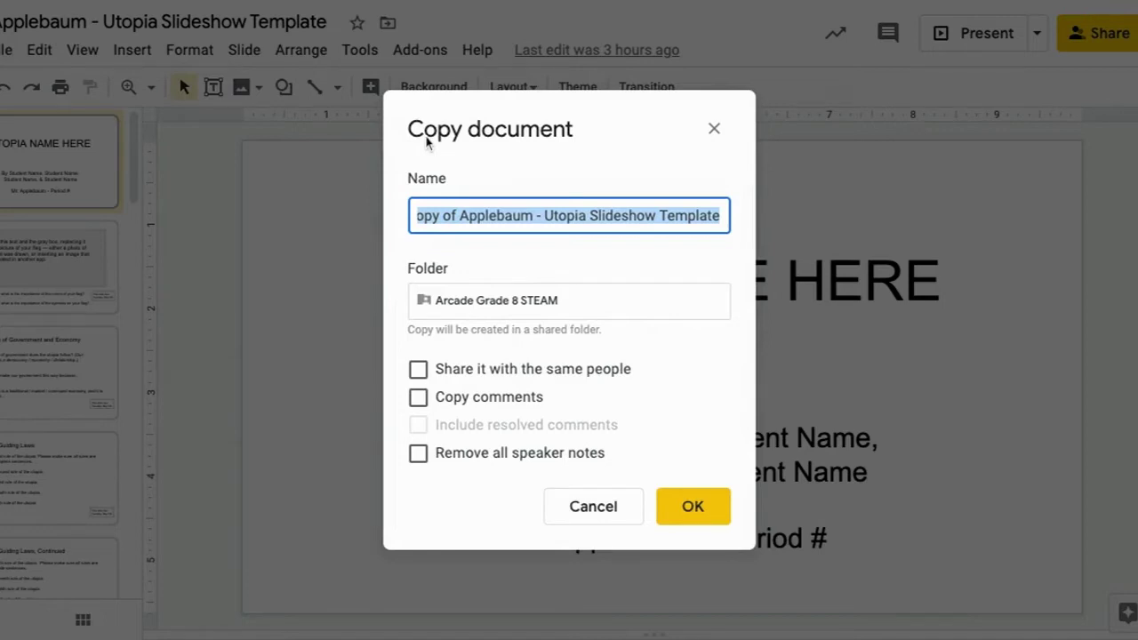
{"action": "type", "text": "Apple"}
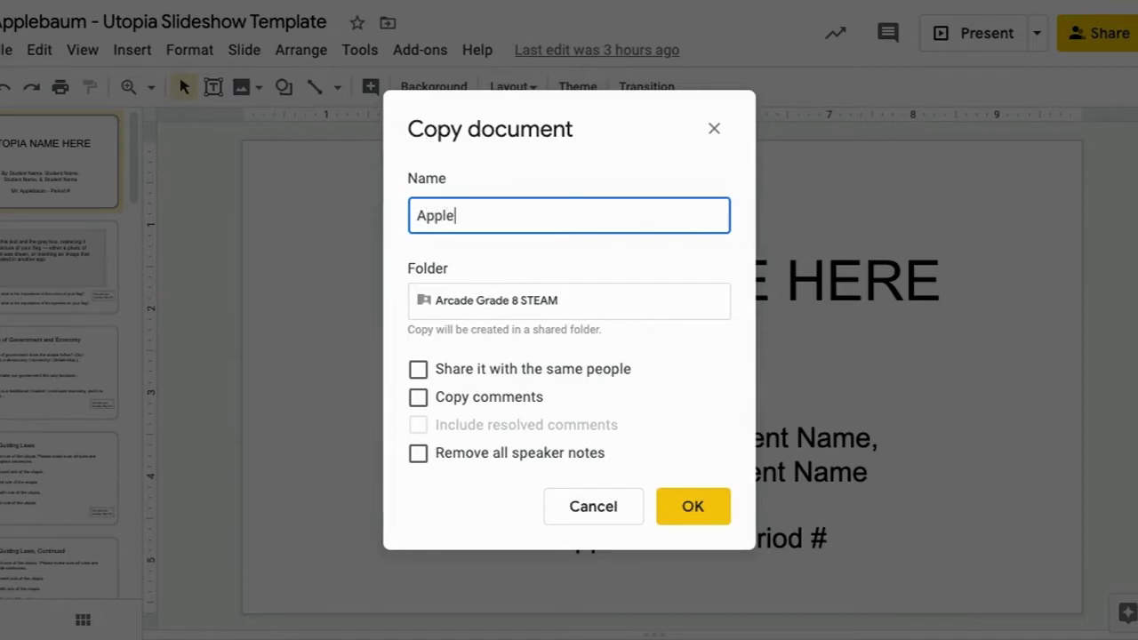
{"action": "type", "text": "baum, Flaher"}
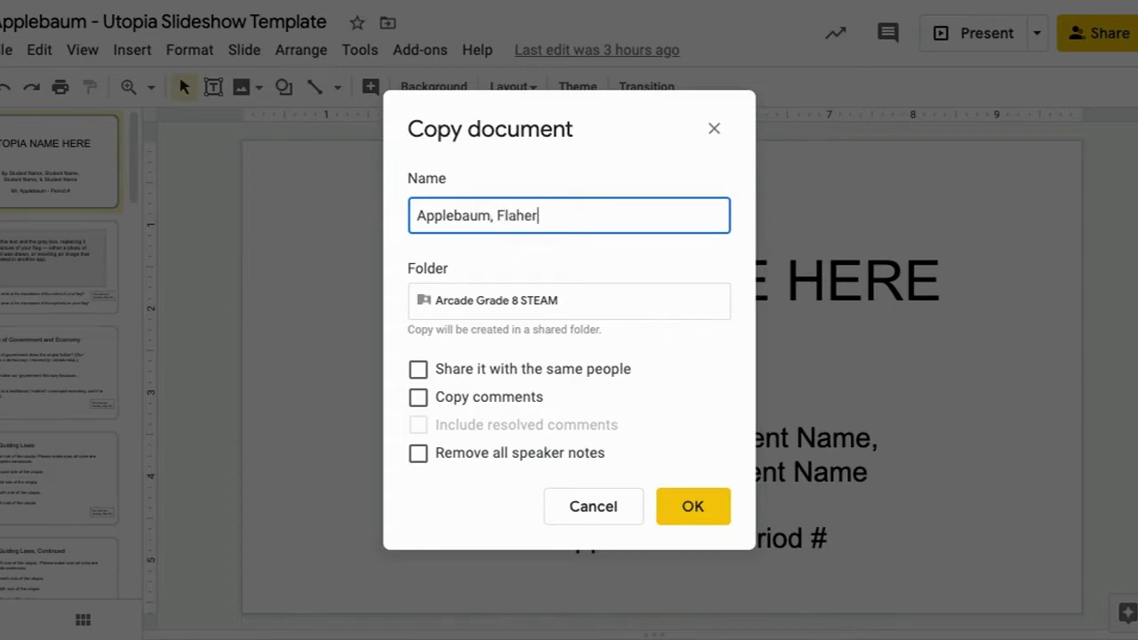
{"action": "type", "text": "ty, Alvarez, Takimoto "}
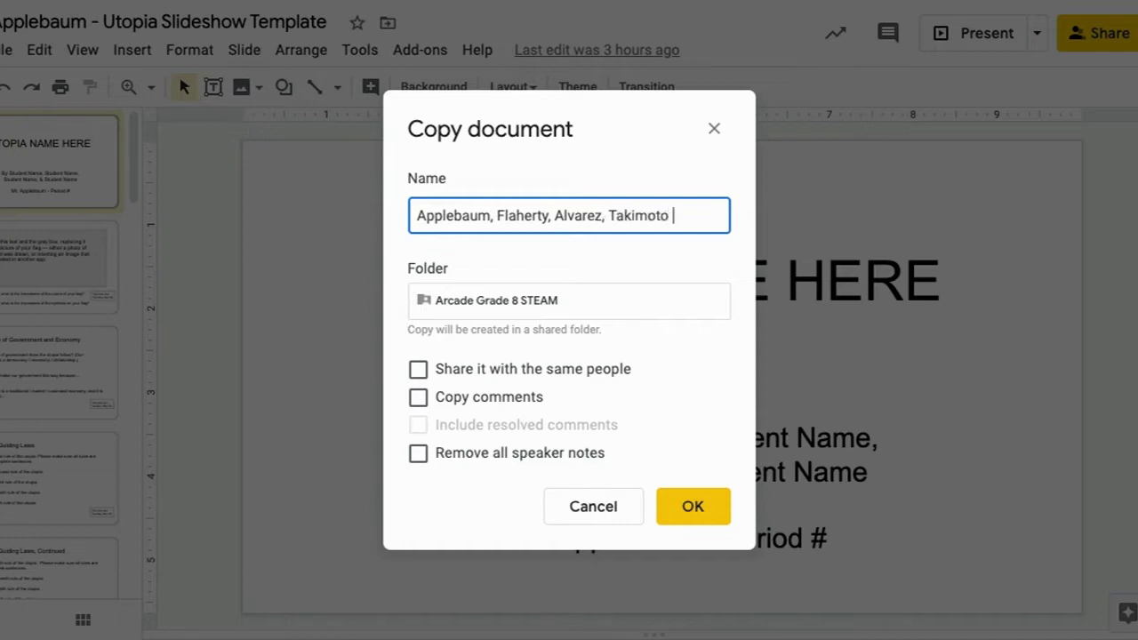
{"action": "type", "text": "- Period"}
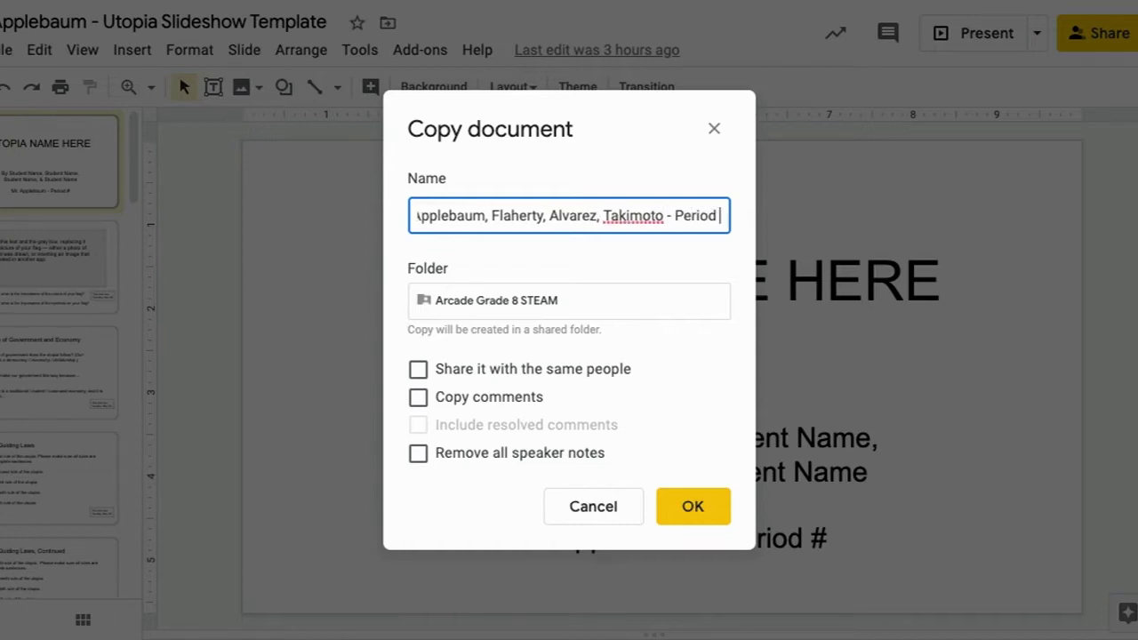
{"action": "type", "text": " 0 - "}
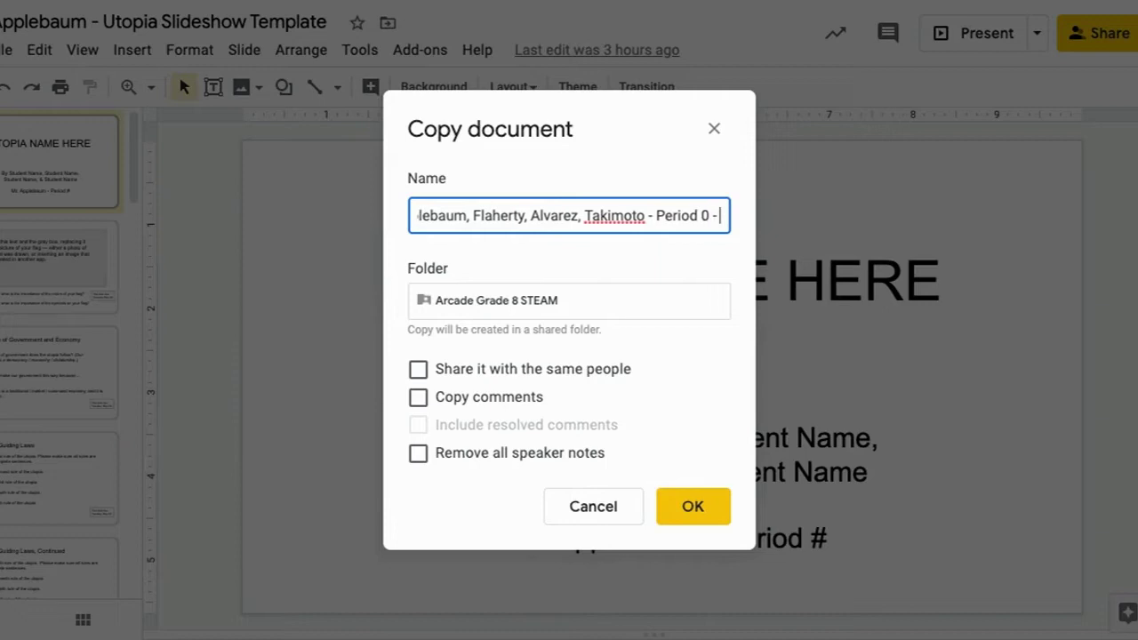
{"action": "type", "text": "Utopia Slide"}
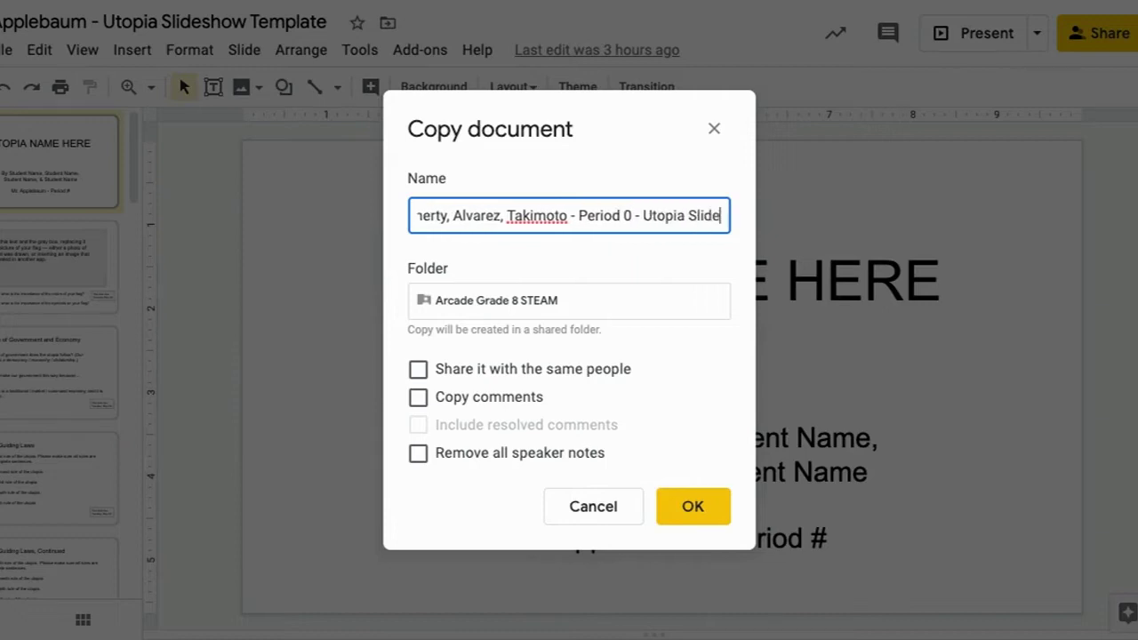
{"action": "type", "text": "show"}
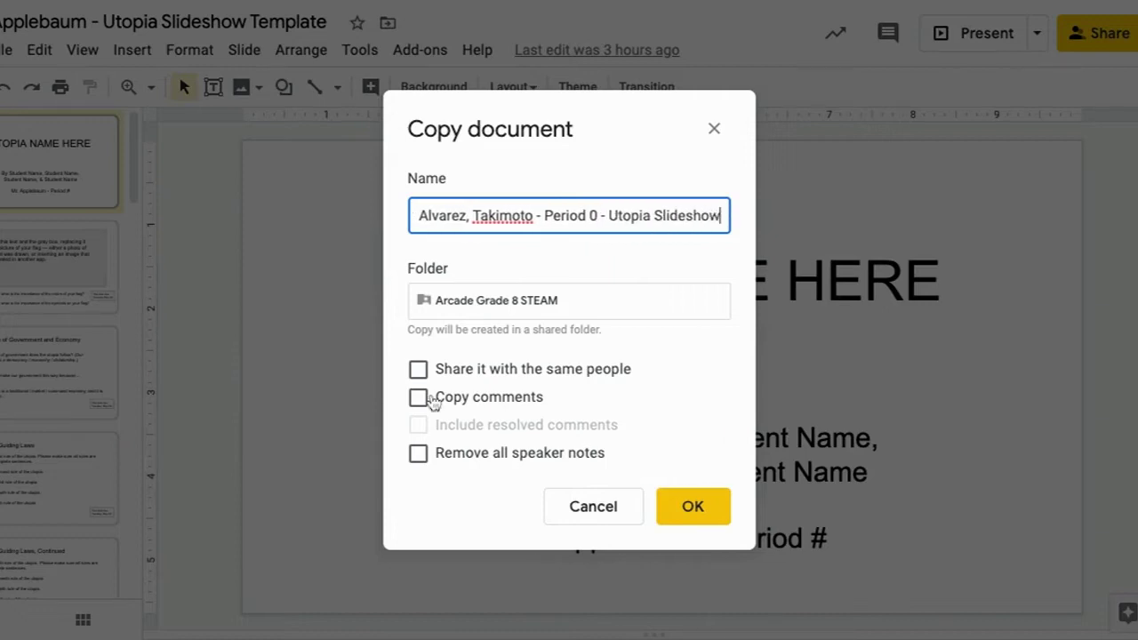
{"action": "left_click", "coordinate": [693, 508]}
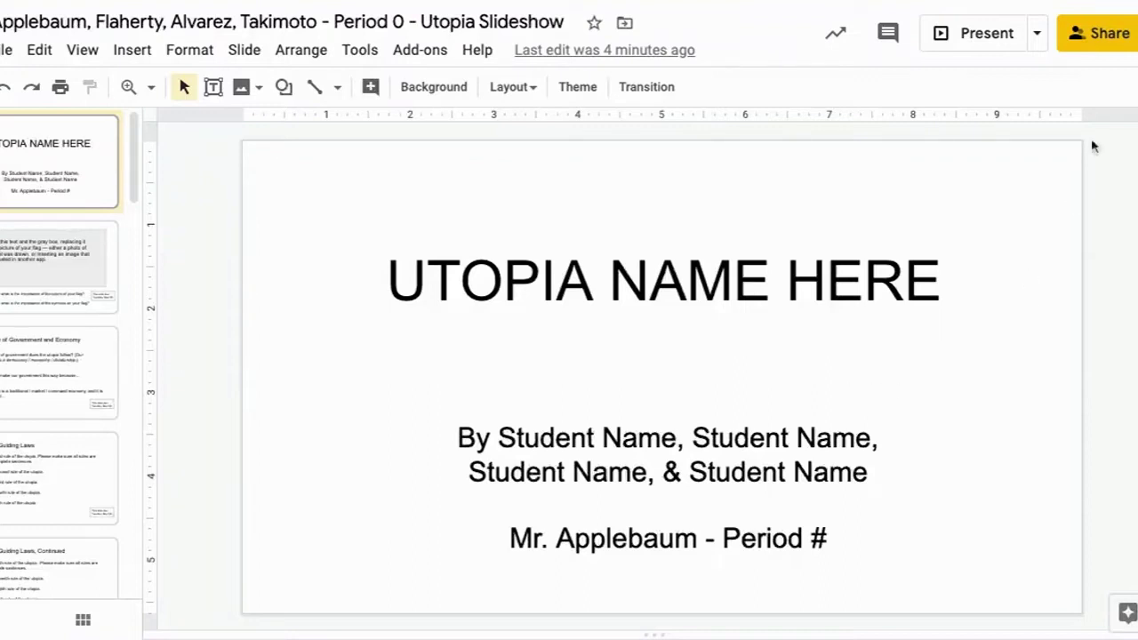
- Open the sharing settings for the new team slideshow copy
{"action": "left_click", "coordinate": [1113, 33]}
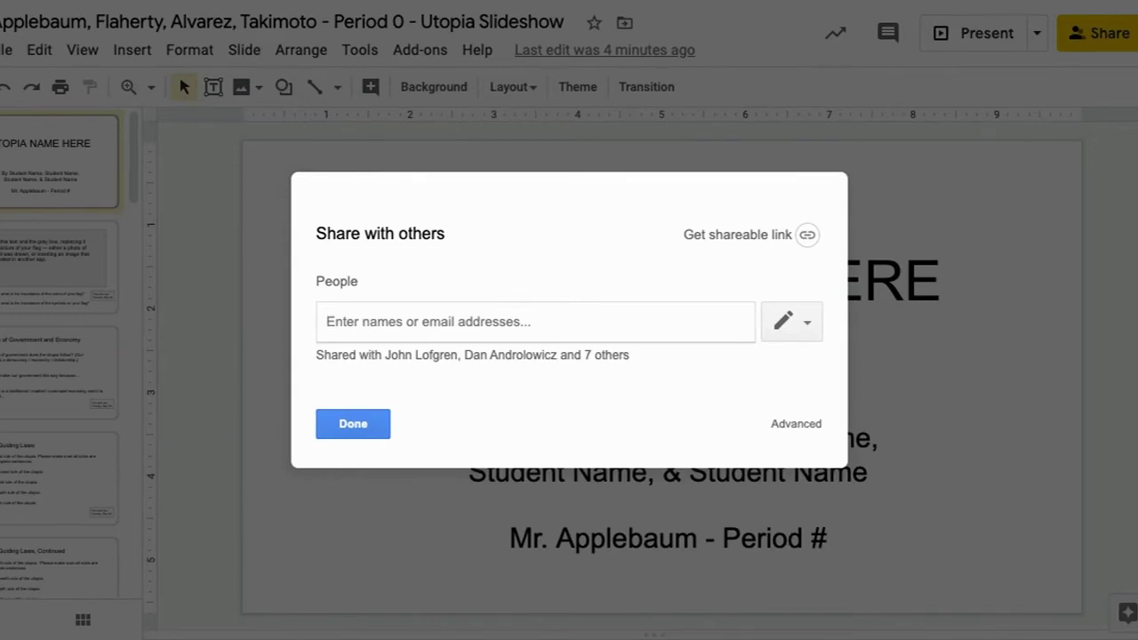
- Add the three teammates from name suggestions as editors of the slideshow
{"action": "type", "text": "flaherty"}
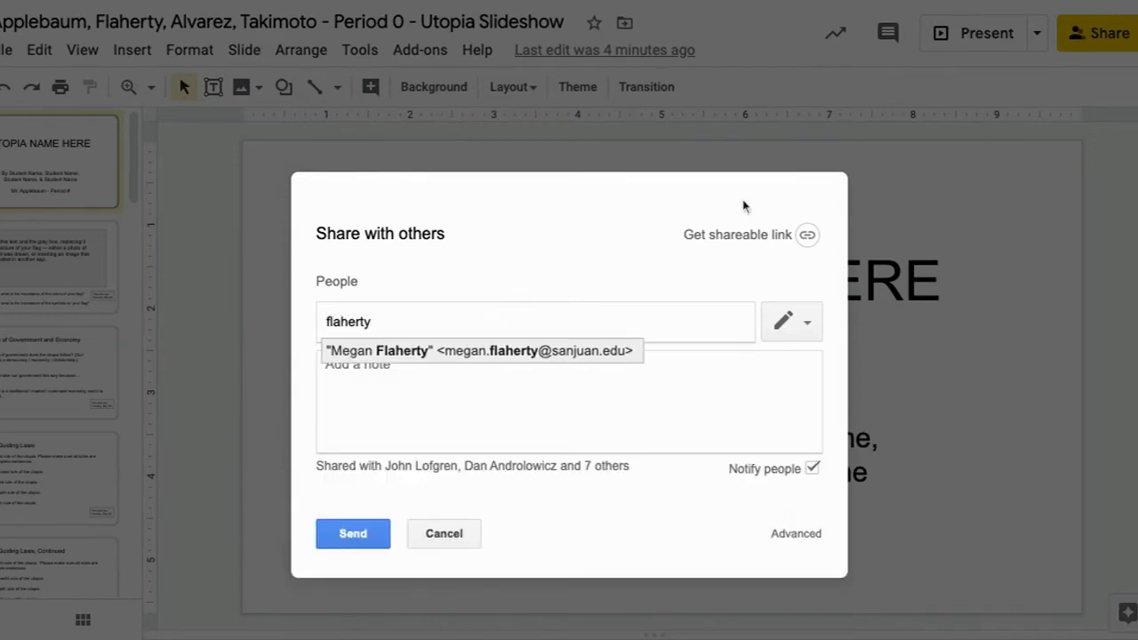
{"action": "left_click", "coordinate": [464, 351]}
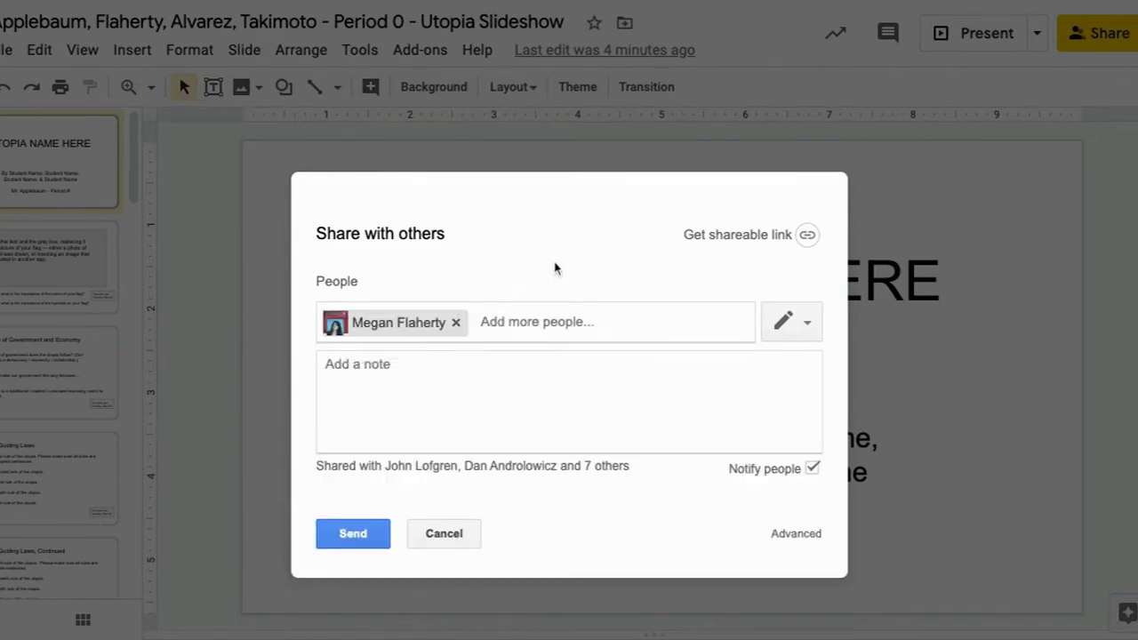
{"action": "type", "text": "julio"}
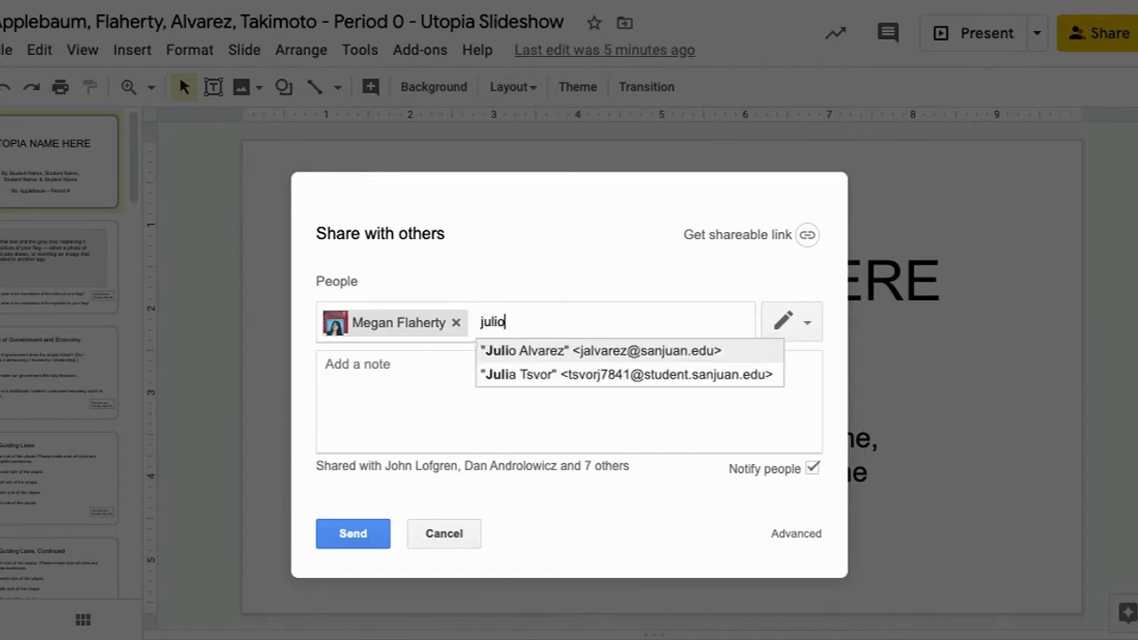
{"action": "left_click", "coordinate": [597, 357]}
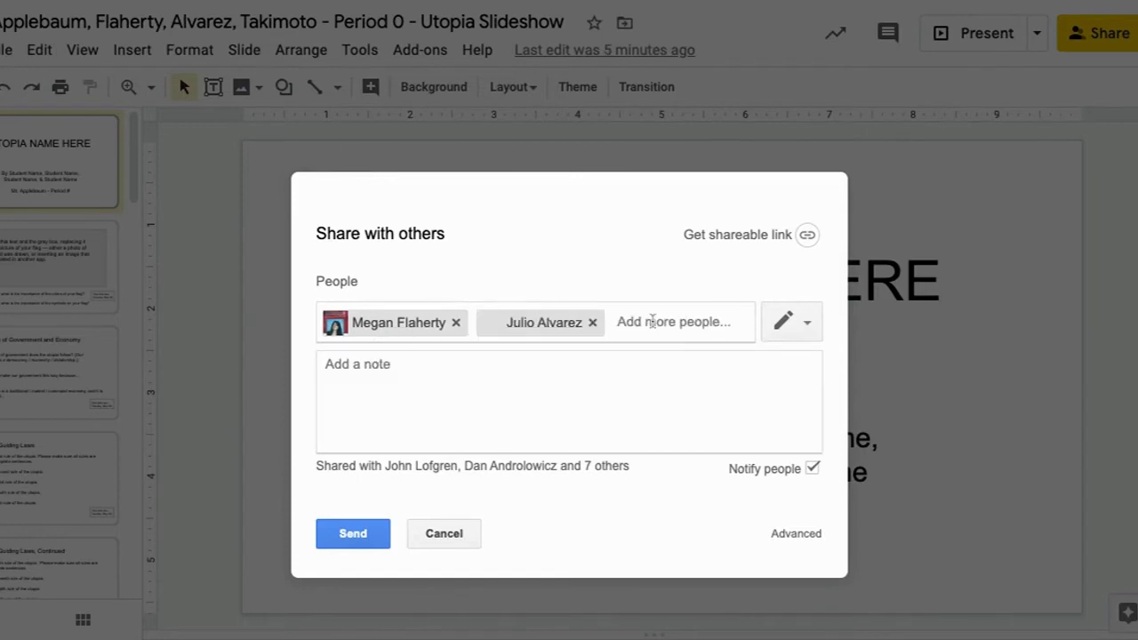
{"action": "type", "text": "takimo"}
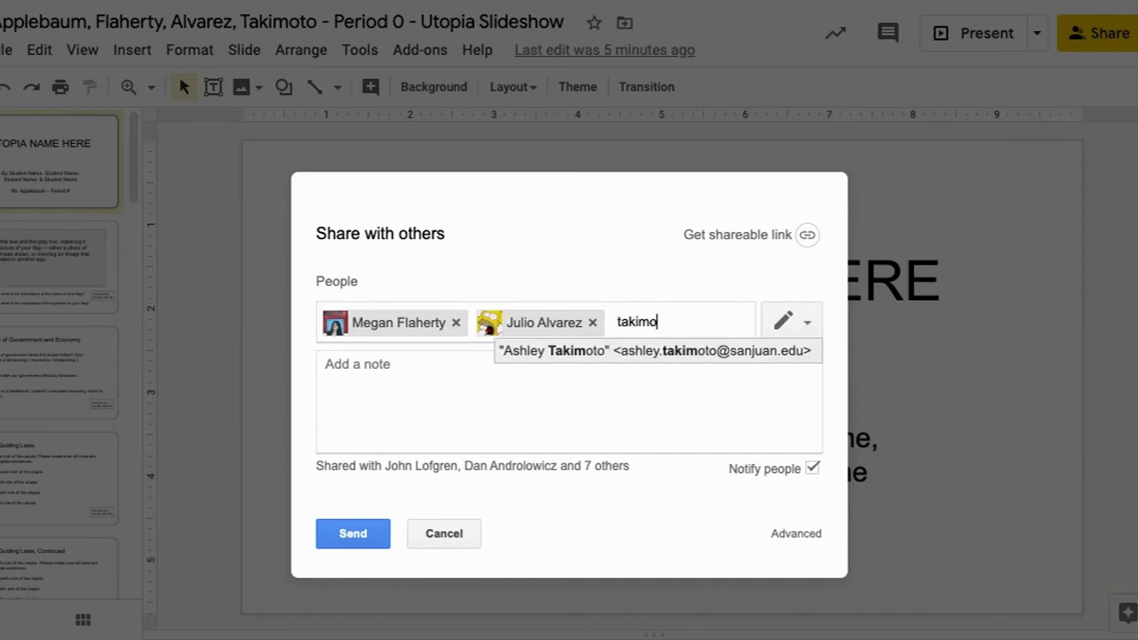
{"action": "left_click", "coordinate": [648, 350]}
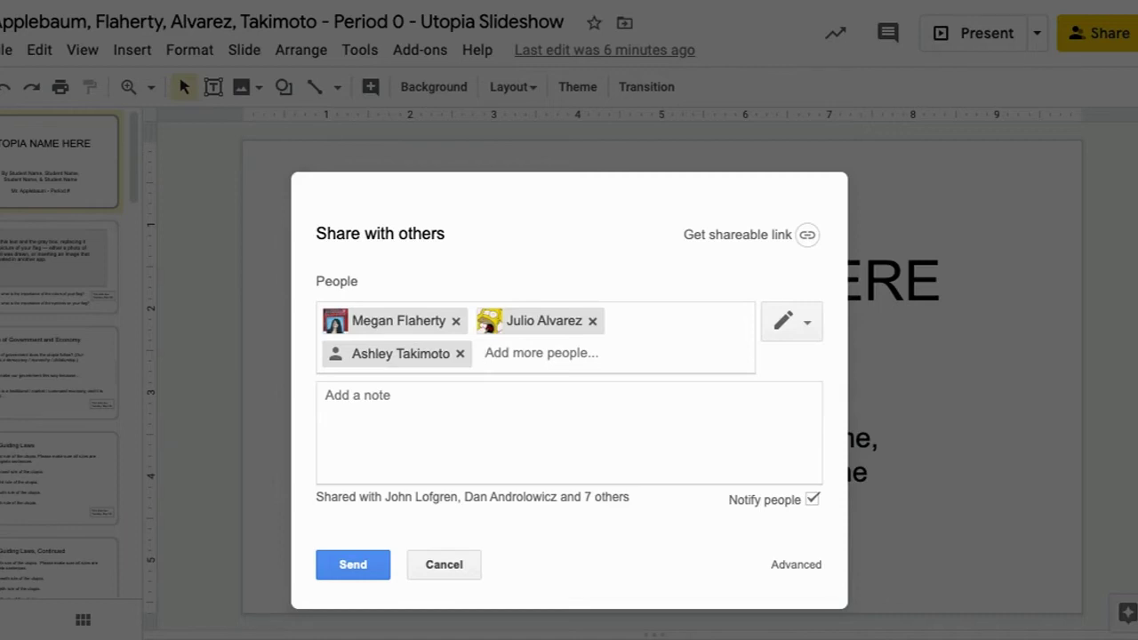
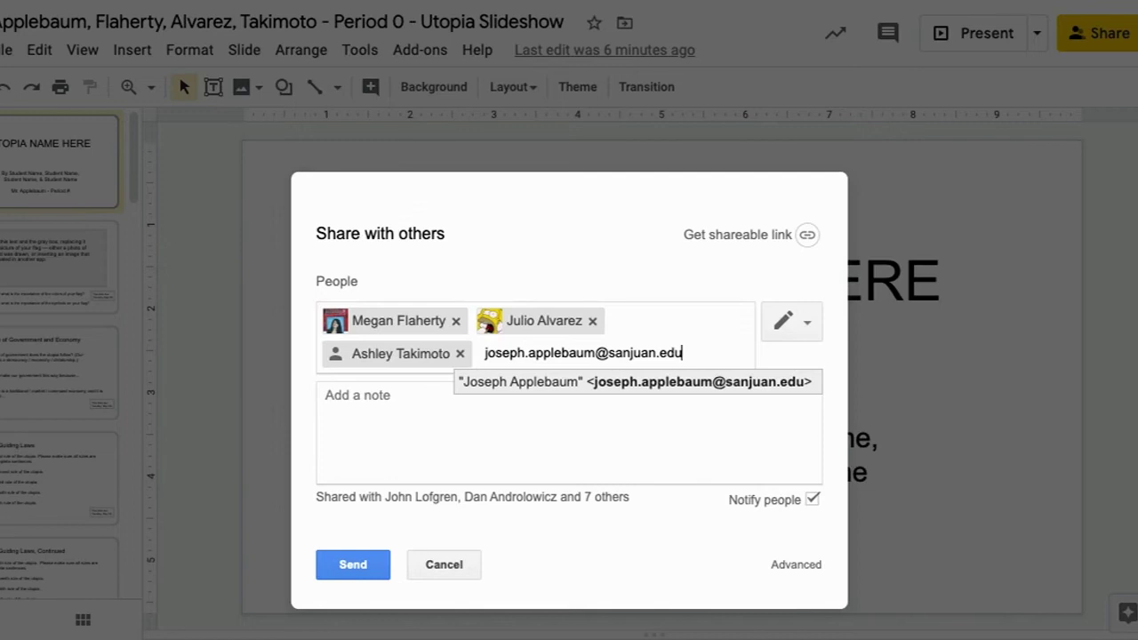
- Add the teacher's school e-mail address and send the share invitations
{"action": "left_click", "coordinate": [329, 565]}
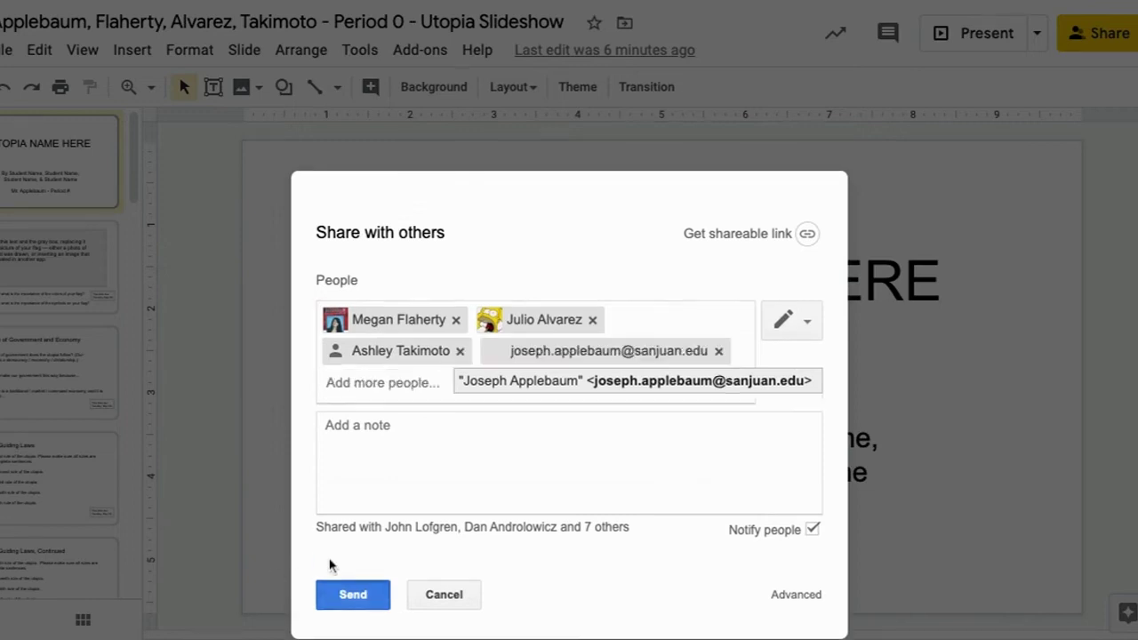
{"action": "left_click", "coordinate": [337, 595]}
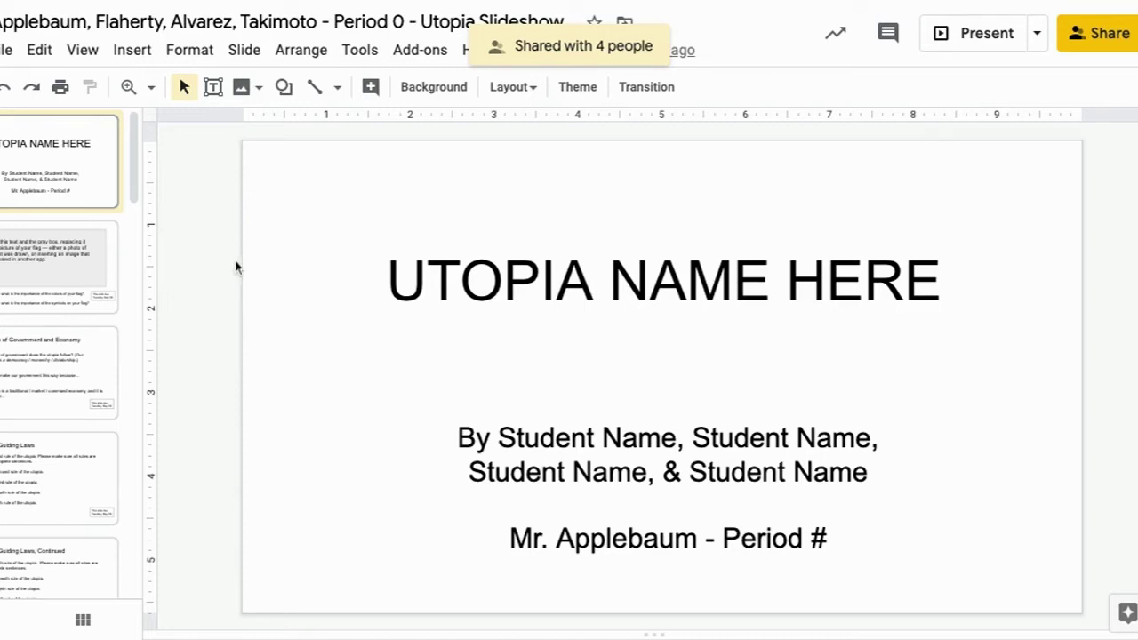
- Review the slides from the flag instructions through the How Laws Work slide
{"action": "scroll", "coordinate": [129, 169], "scroll_direction": "down", "scroll_amount": 1}
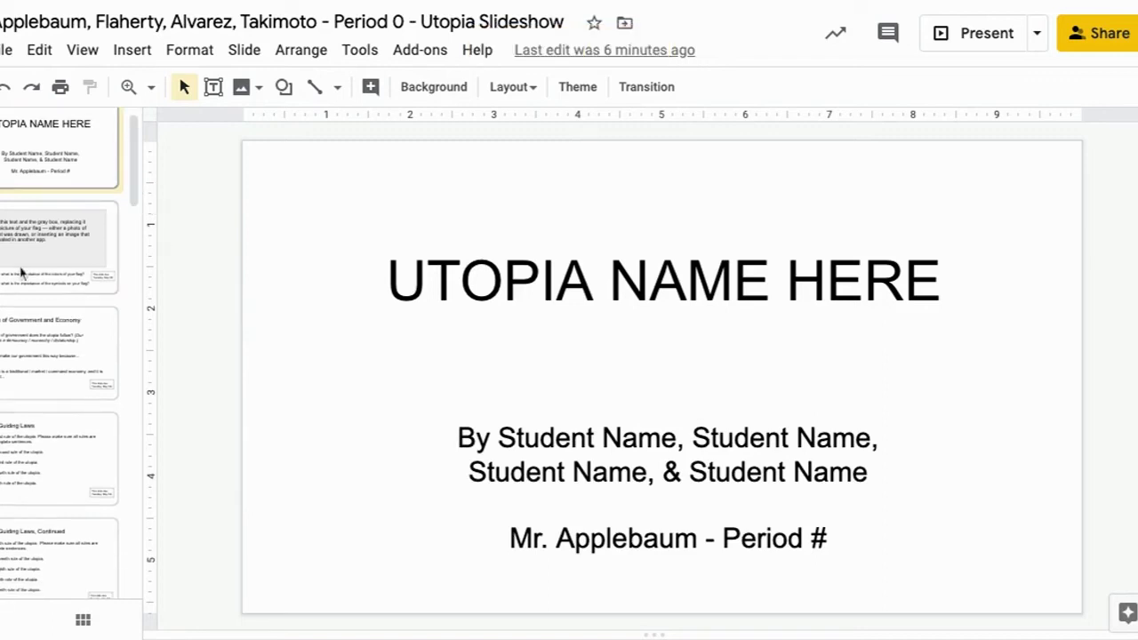
{"action": "left_click", "coordinate": [20, 274]}
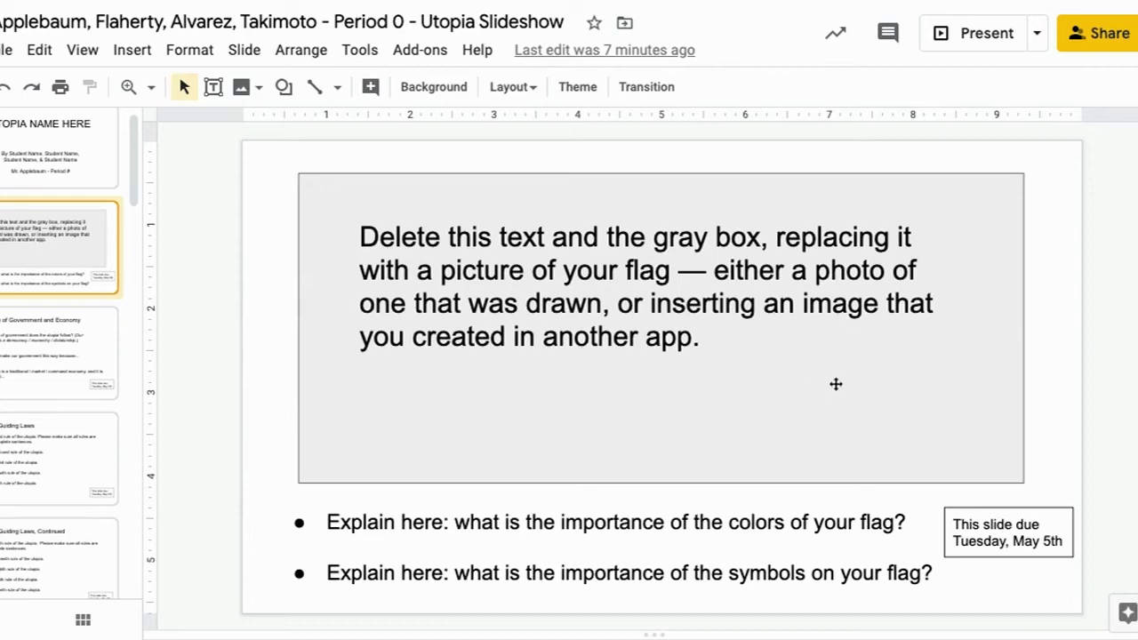
{"action": "left_click", "coordinate": [60, 348]}
{"action": "scroll", "coordinate": [131, 195], "scroll_direction": "down", "scroll_amount": 2}
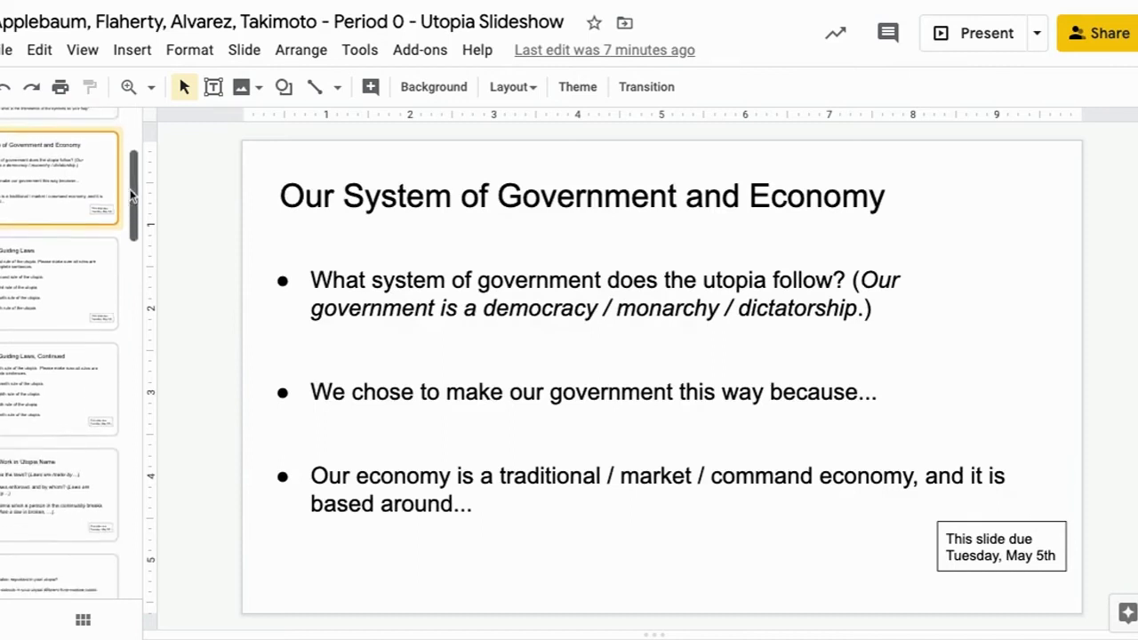
{"action": "scroll", "coordinate": [131, 195], "scroll_direction": "down", "scroll_amount": 1}
{"action": "left_click", "coordinate": [74, 256]}
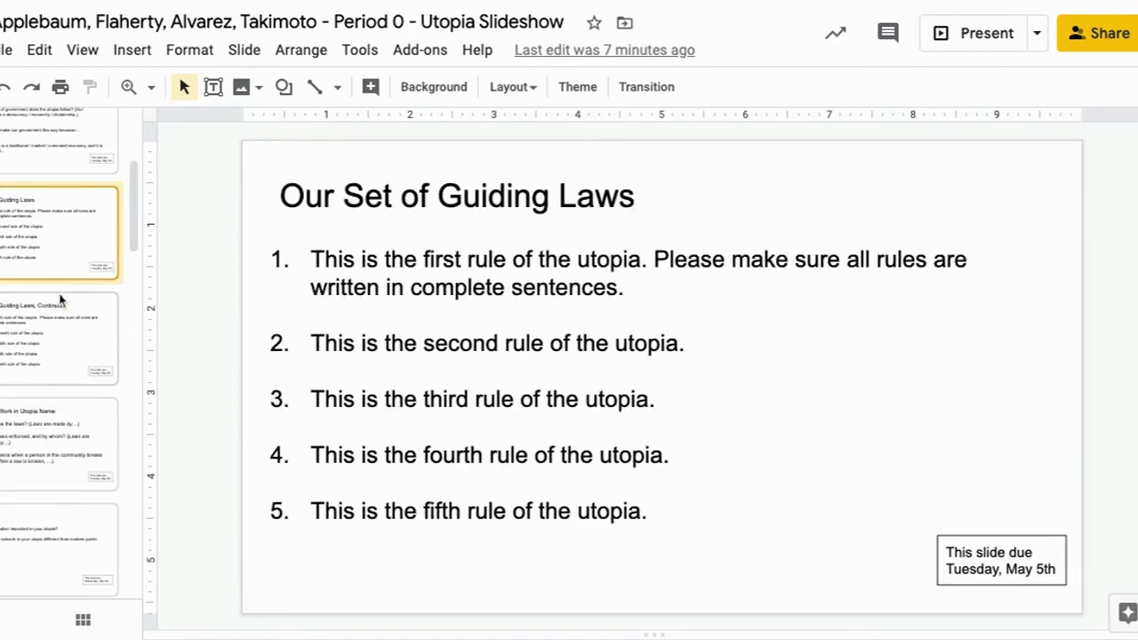
{"action": "left_click", "coordinate": [53, 347]}
{"action": "left_click", "coordinate": [53, 407]}
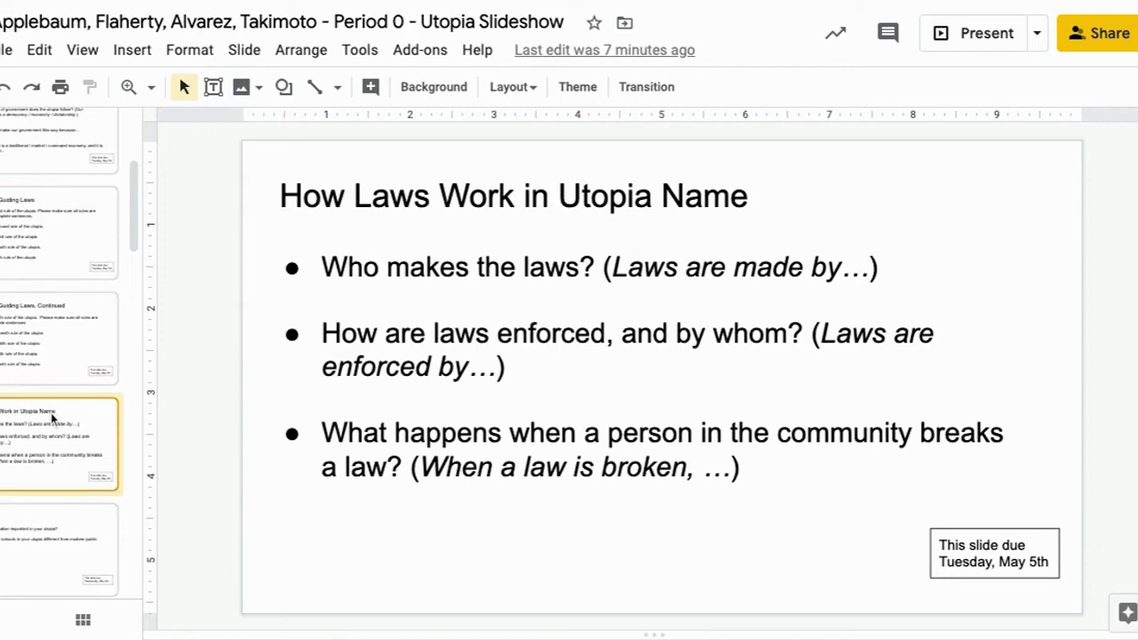
- Step through Education, Housing, Jobs, Money, Transportation and Environment / Climate to Power Source
{"action": "key", "text": "Down"}
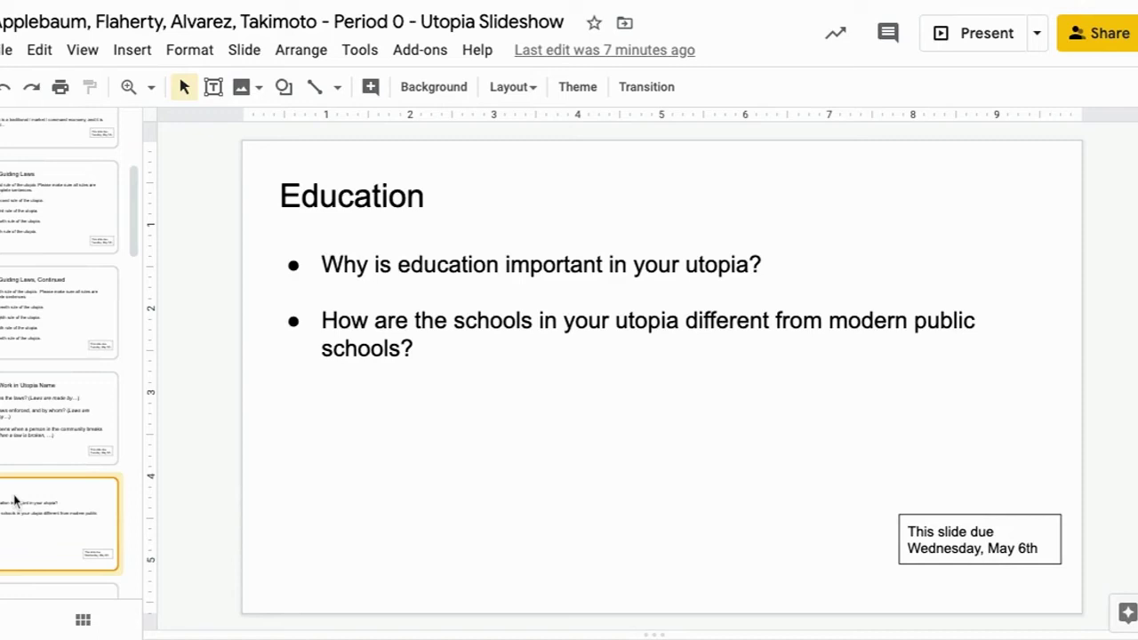
{"action": "key", "text": "Down"}
{"action": "key", "text": "Down"}
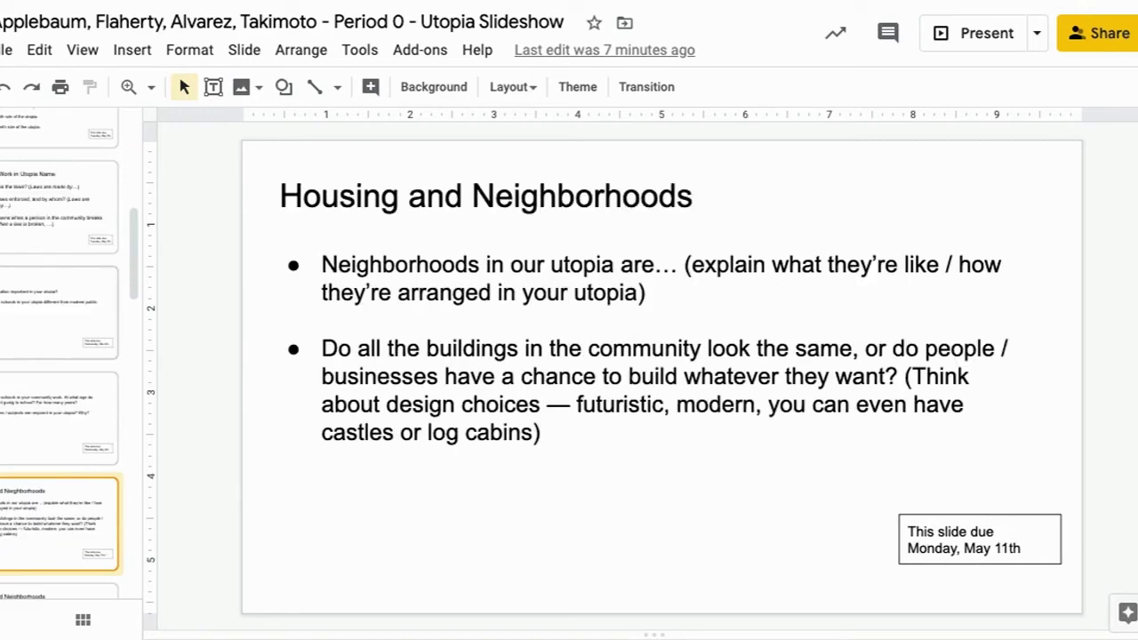
{"action": "key", "text": "Down"}
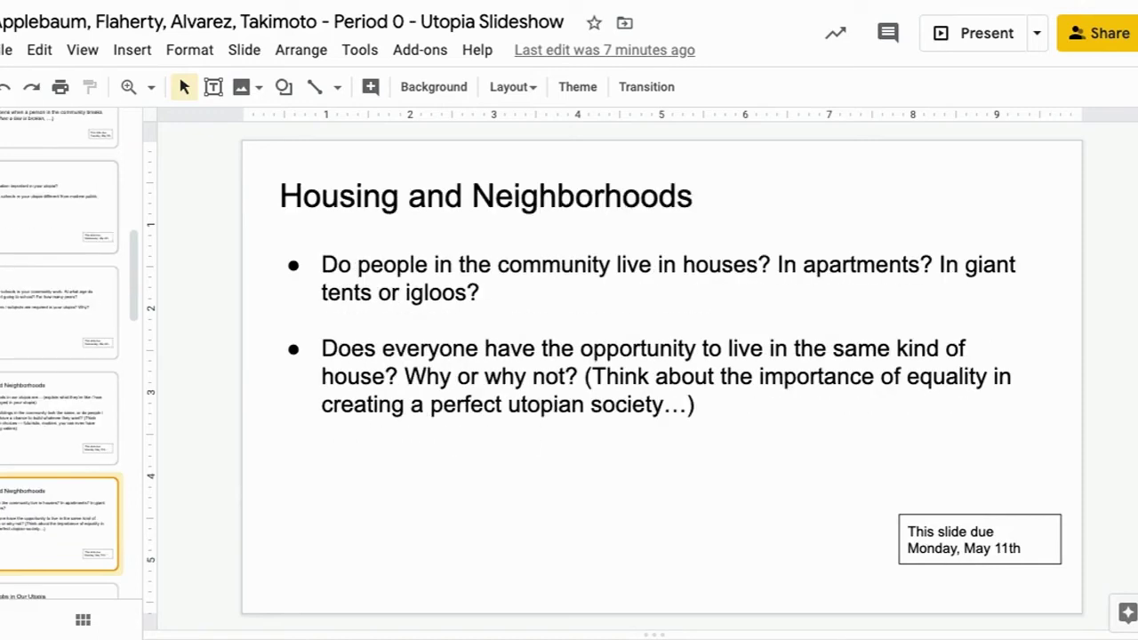
{"action": "key", "text": "Down"}
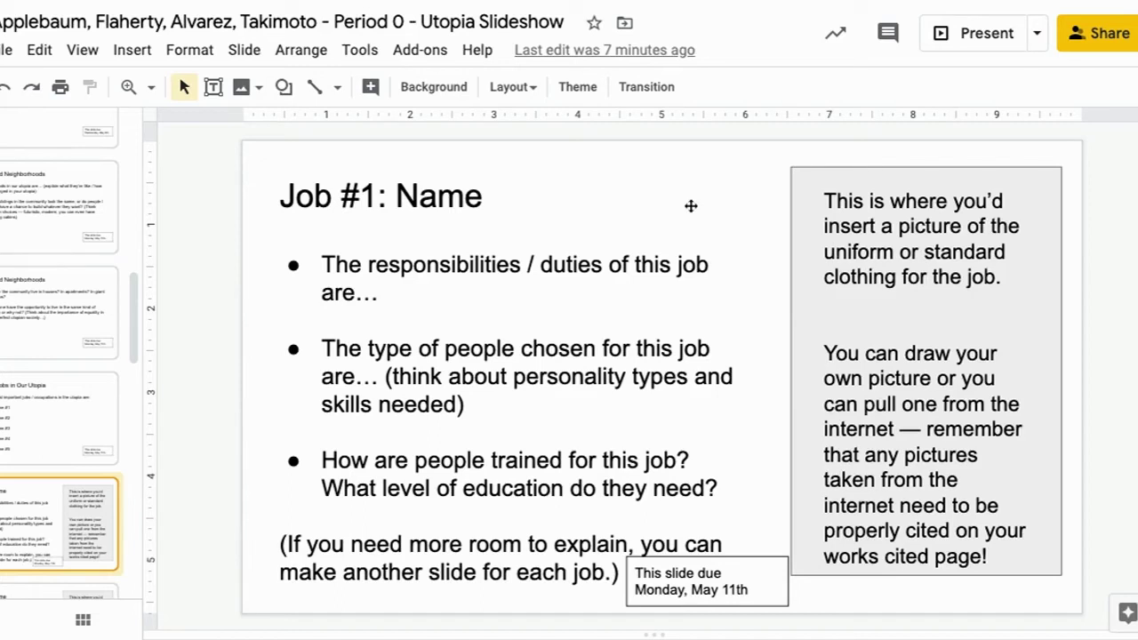
{"action": "key", "text": "Down"}
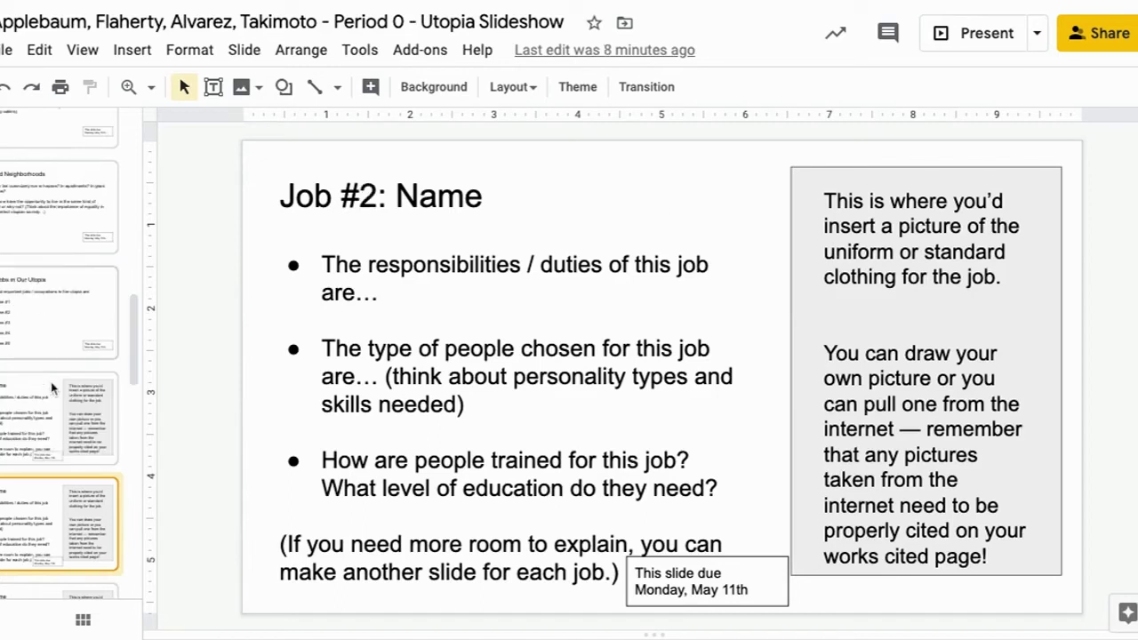
{"action": "key", "text": "Down"}
{"action": "key", "text": "Down"}
{"action": "key", "text": "Down"}
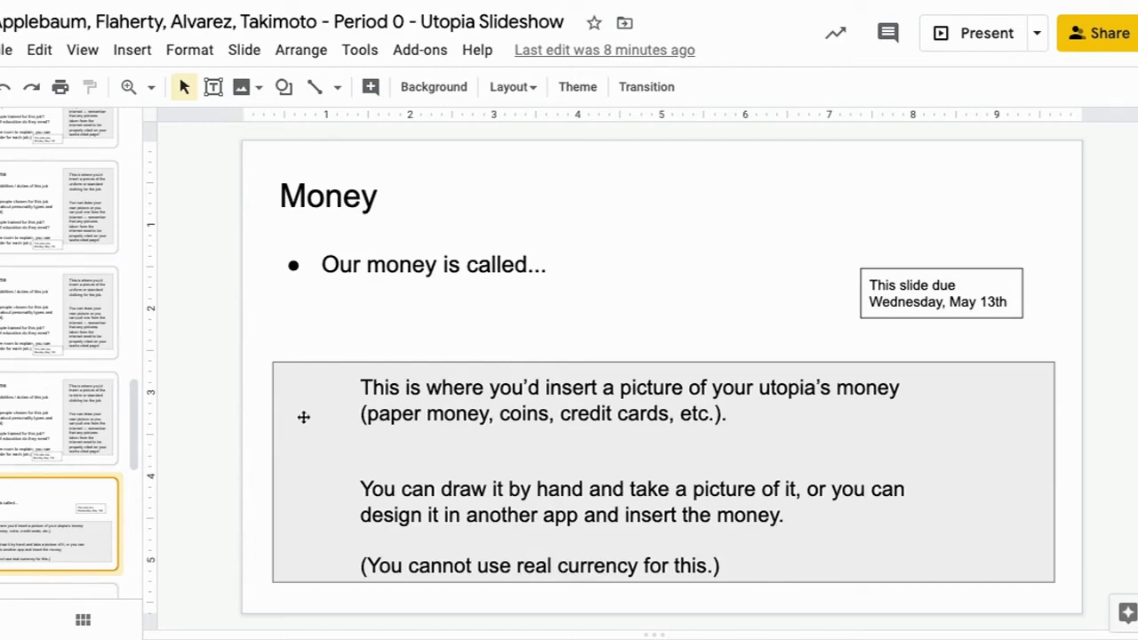
{"action": "key", "text": "Down"}
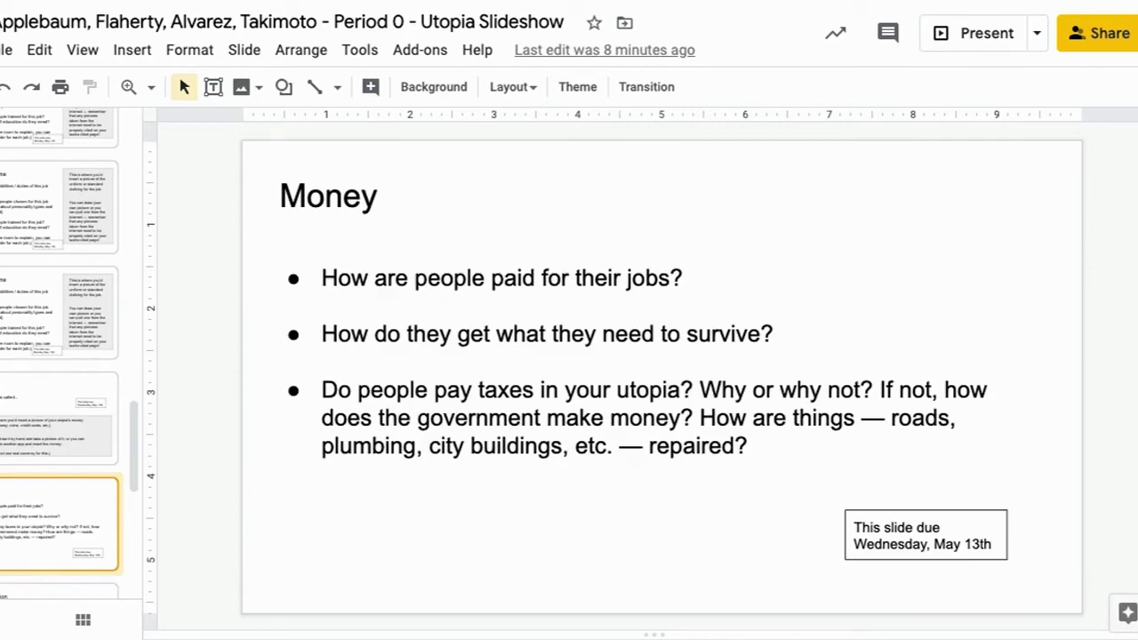
{"action": "key", "text": "Down"}
{"action": "key", "text": "Down"}
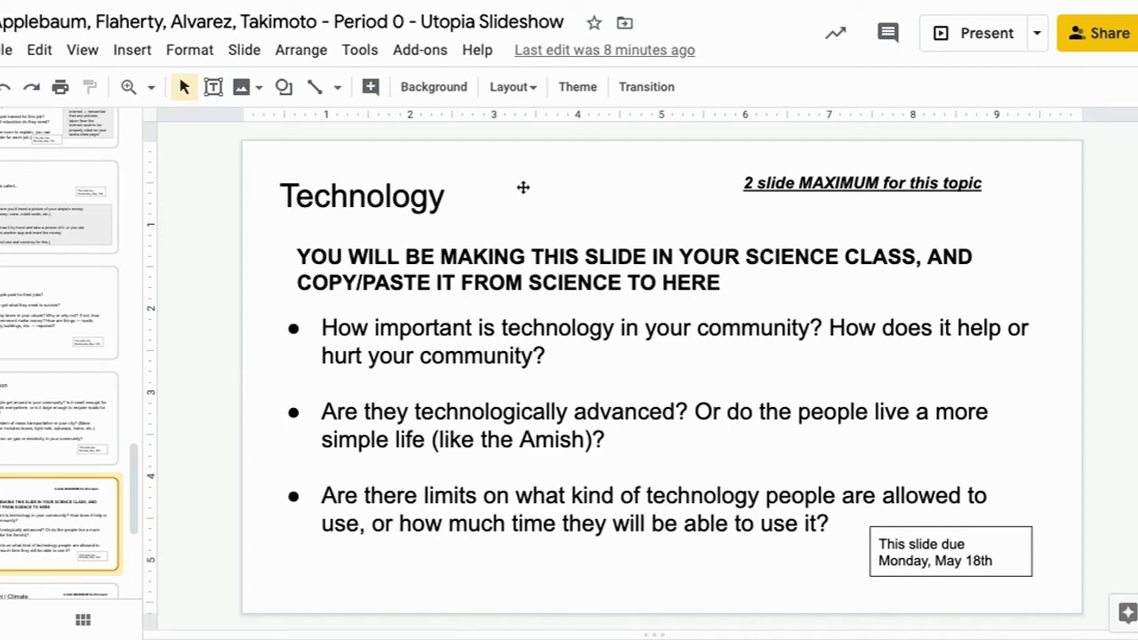
{"action": "key", "text": "Down"}
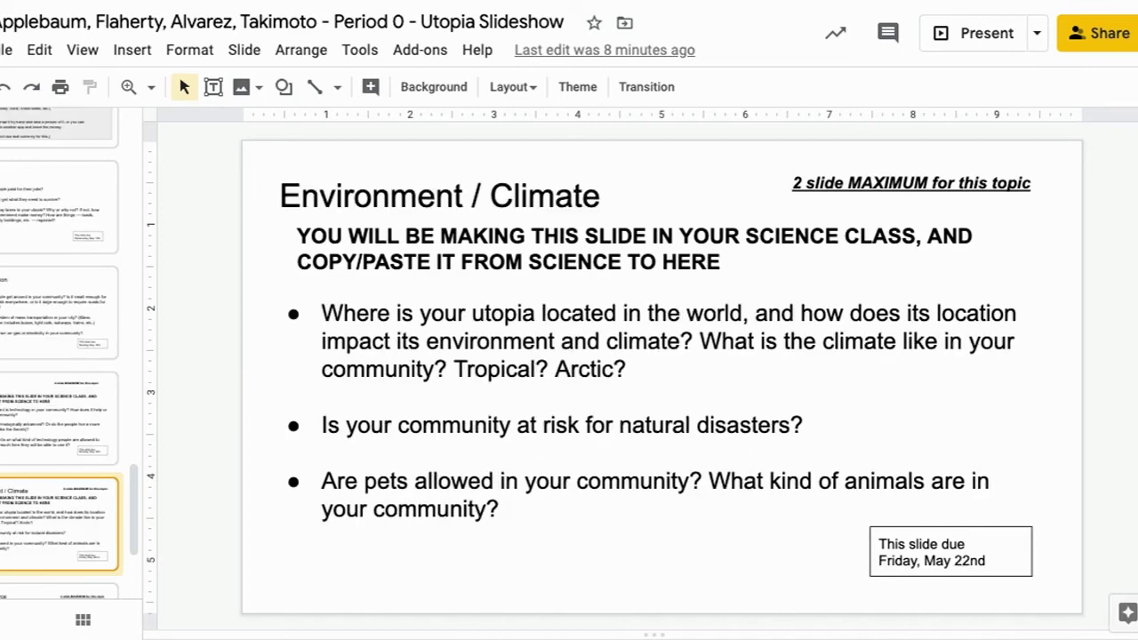
{"action": "key", "text": "Down"}
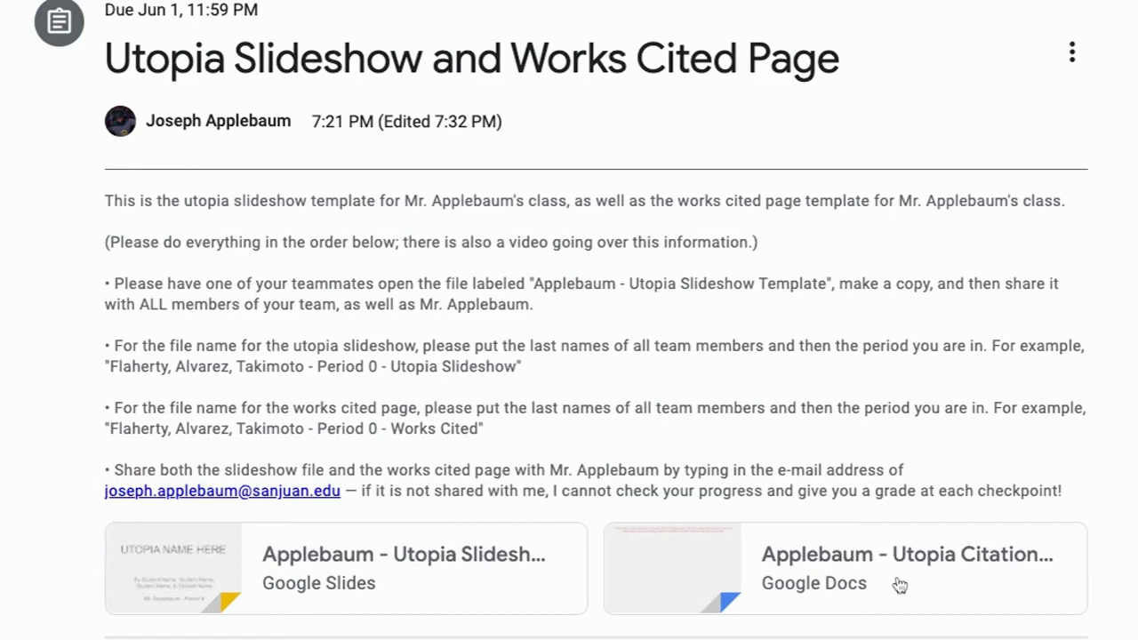
- Open the Utopia Citation Page Google Docs attachment from the assignment
{"action": "left_click", "coordinate": [900, 584]}
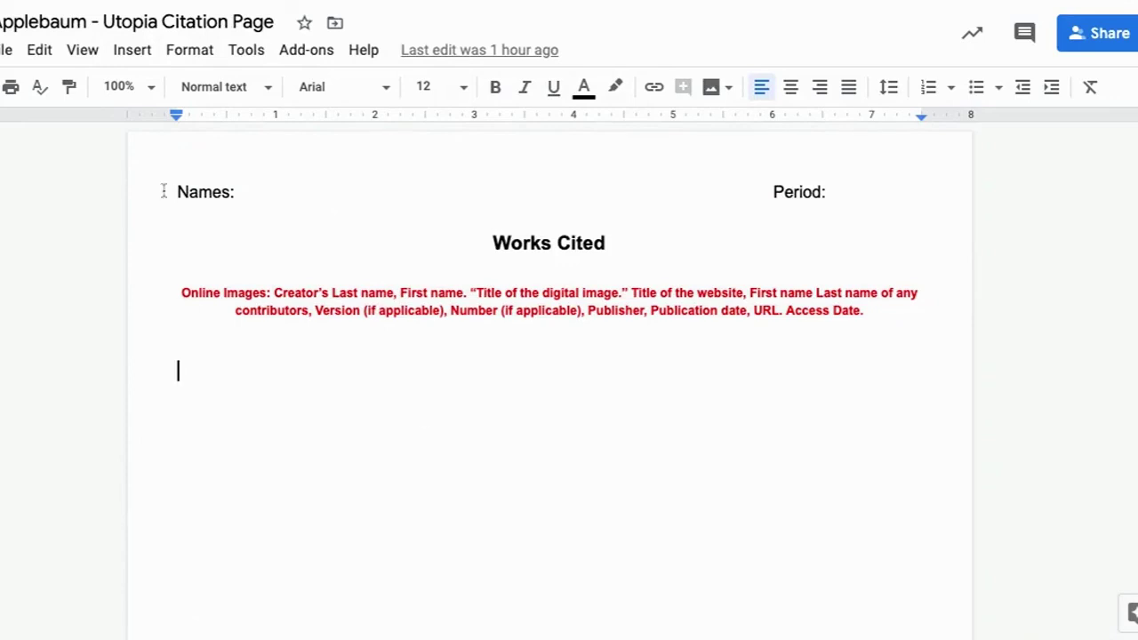
- Copy the citation document, named with the team's surnames plus ' - Period 0 - Works Cited'
{"action": "left_click", "coordinate": [5, 52]}
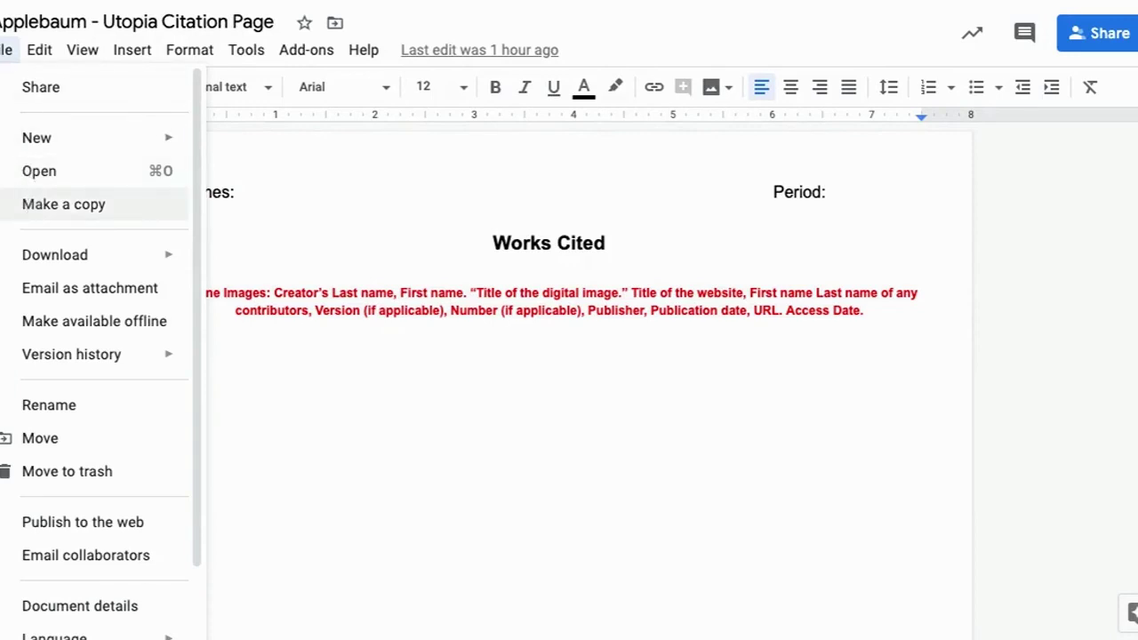
{"action": "left_click", "coordinate": [53, 201]}
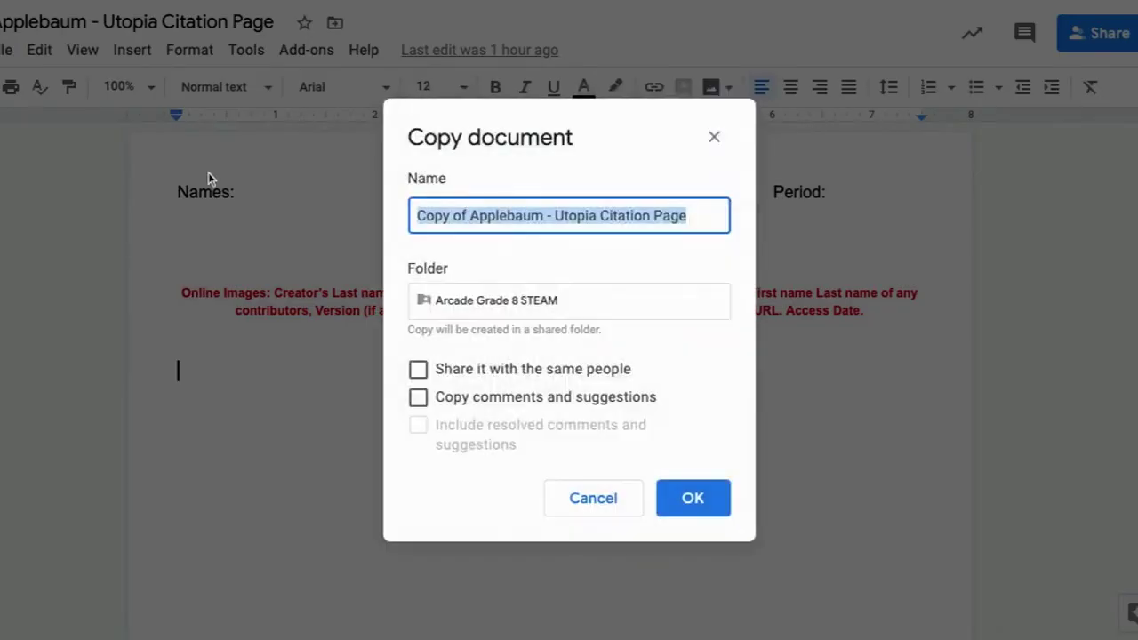
{"action": "type", "text": "Appl"}
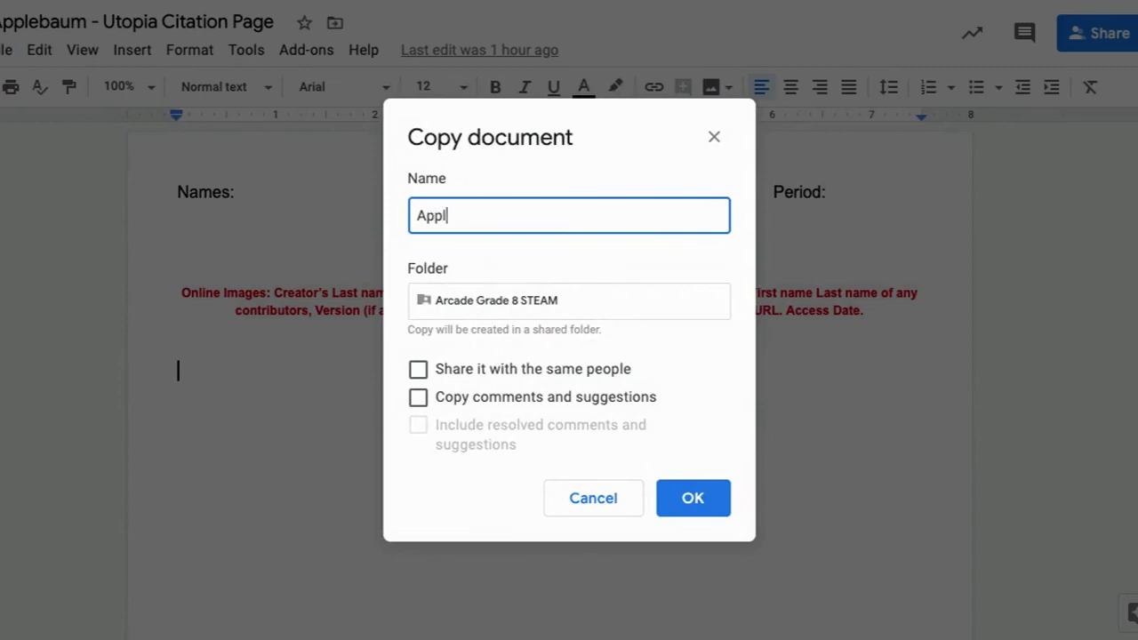
{"action": "type", "text": "ebaum, Flahert"}
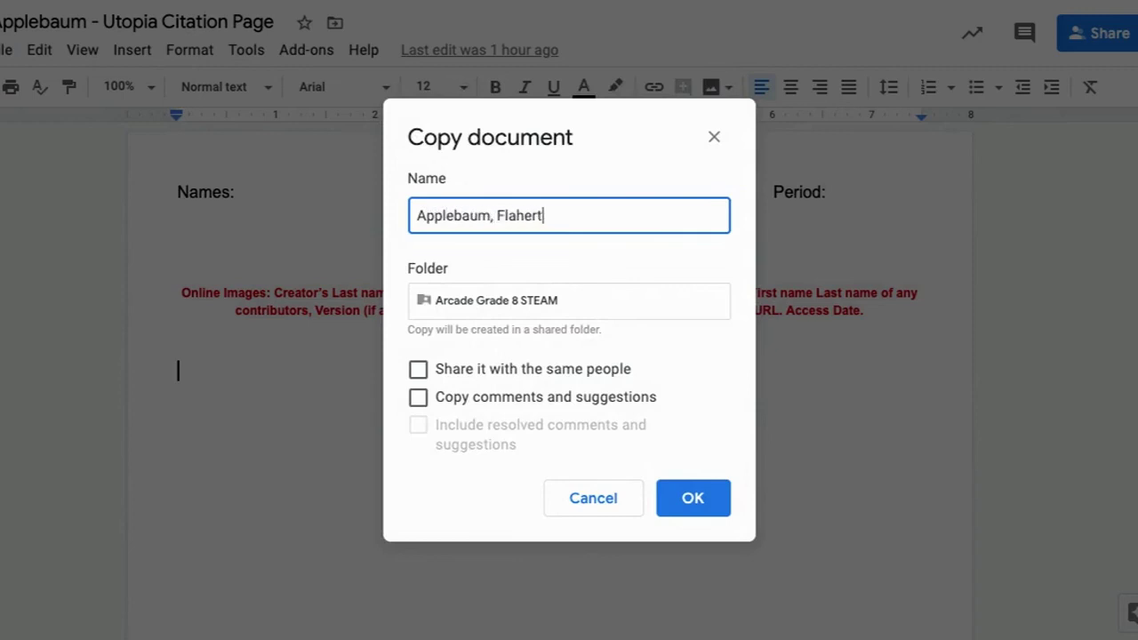
{"action": "type", "text": "y, Alvarez, Takimot"}
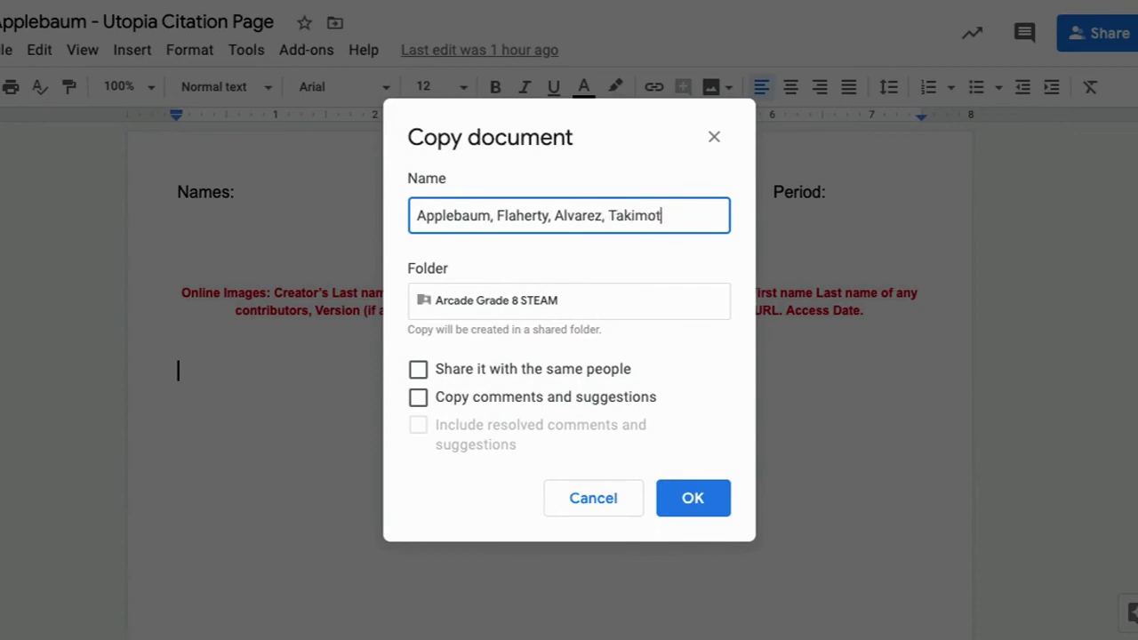
{"action": "type", "text": "o - Period 0 - "}
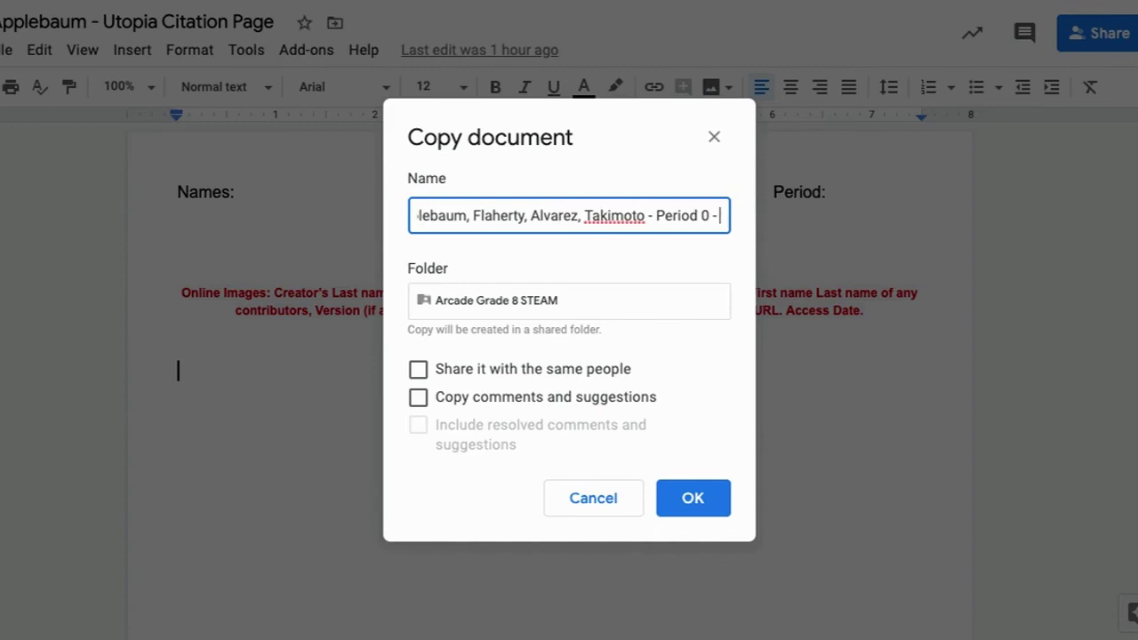
{"action": "type", "text": "Works Cite"}
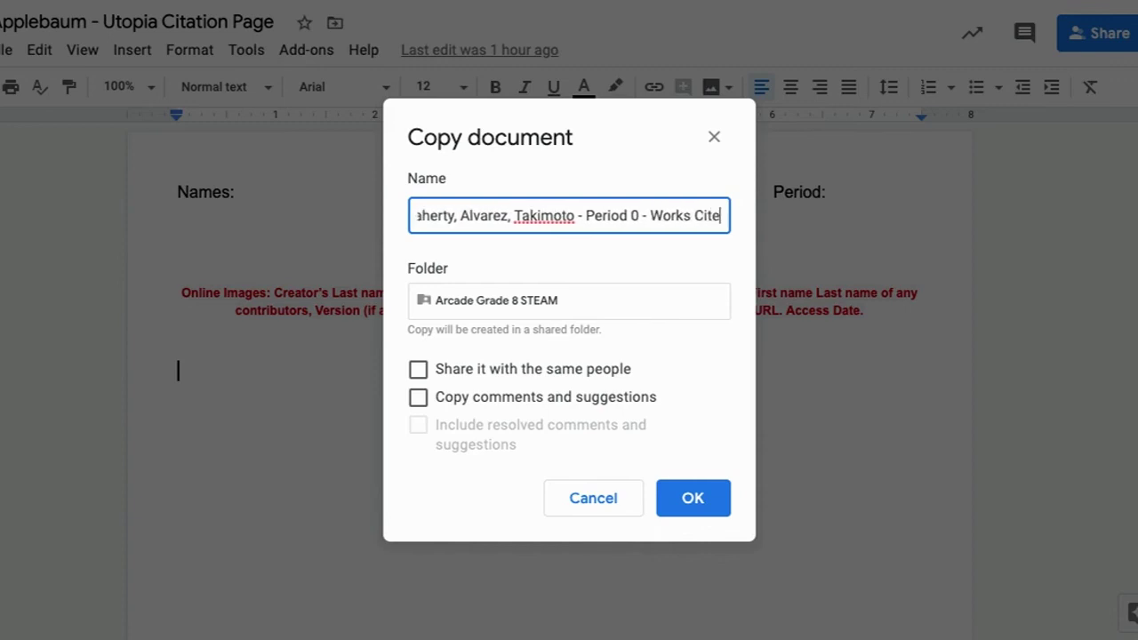
{"action": "type", "text": "d"}
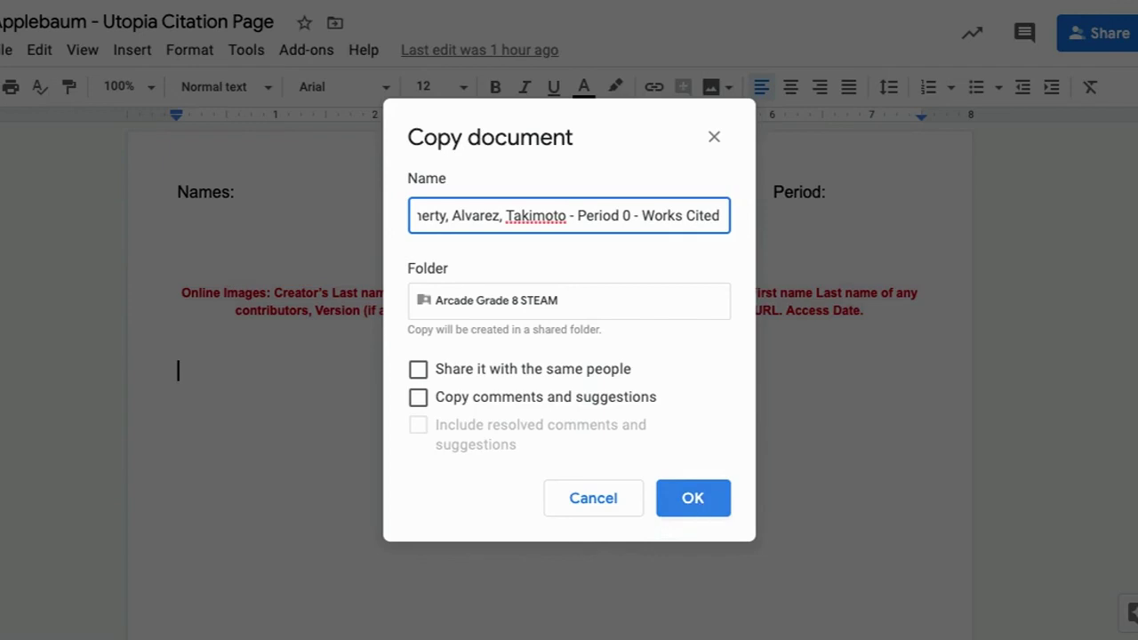
{"action": "key", "text": "Return"}
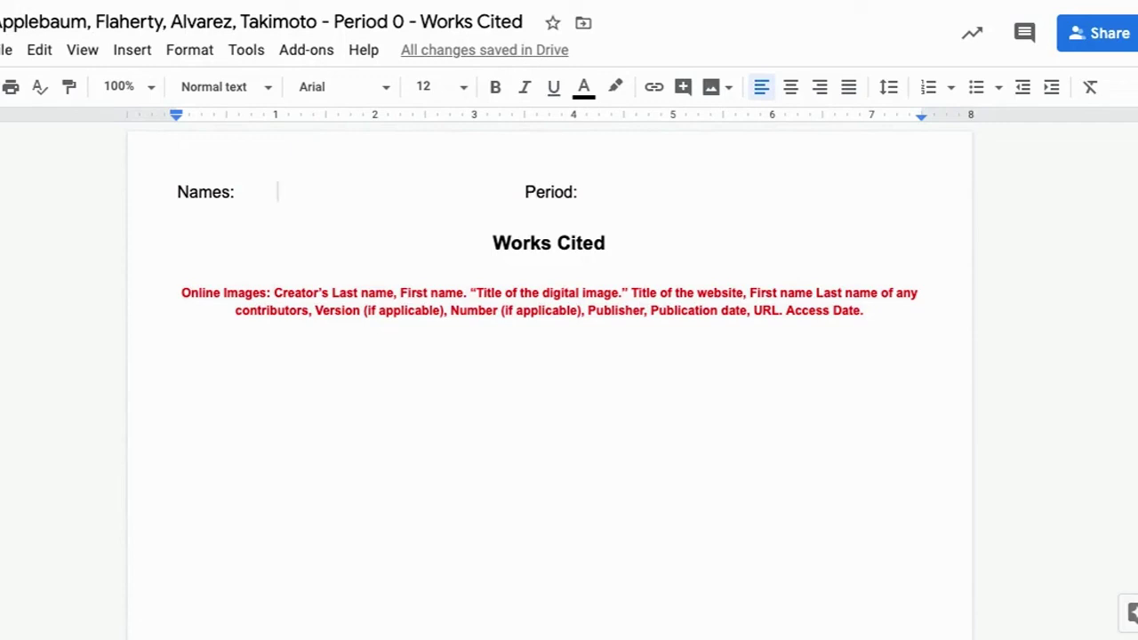
- Enter the four team members' surnames on the Names line and 0 after Period
{"action": "type", "text": "Applebau"}
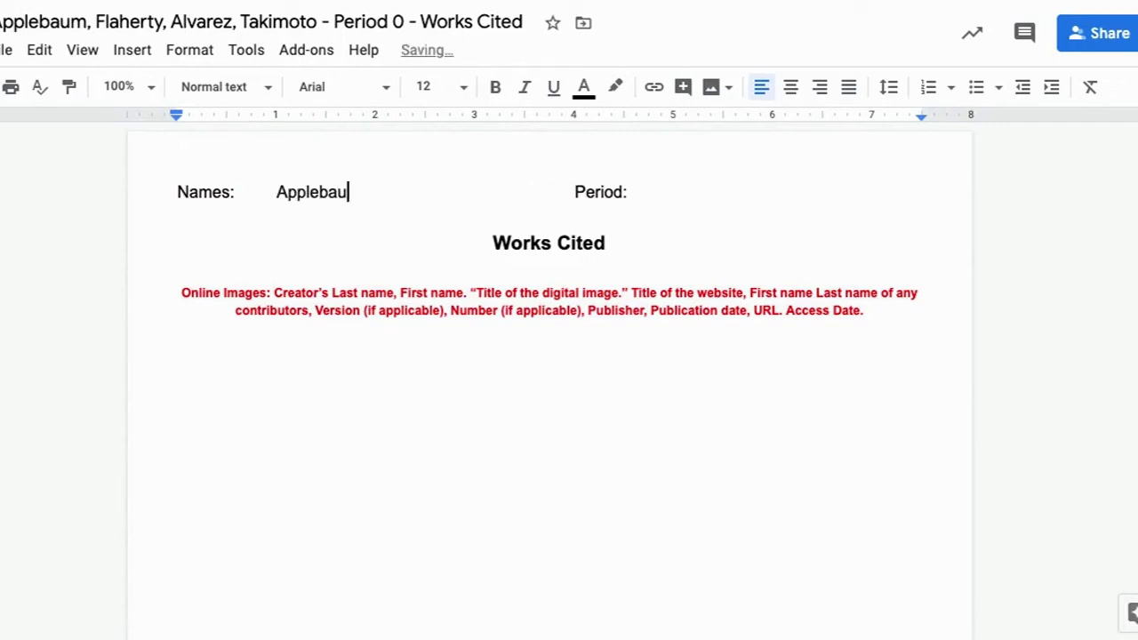
{"action": "type", "text": "m,"}
{"action": "type", "text": " Flaherty,"}
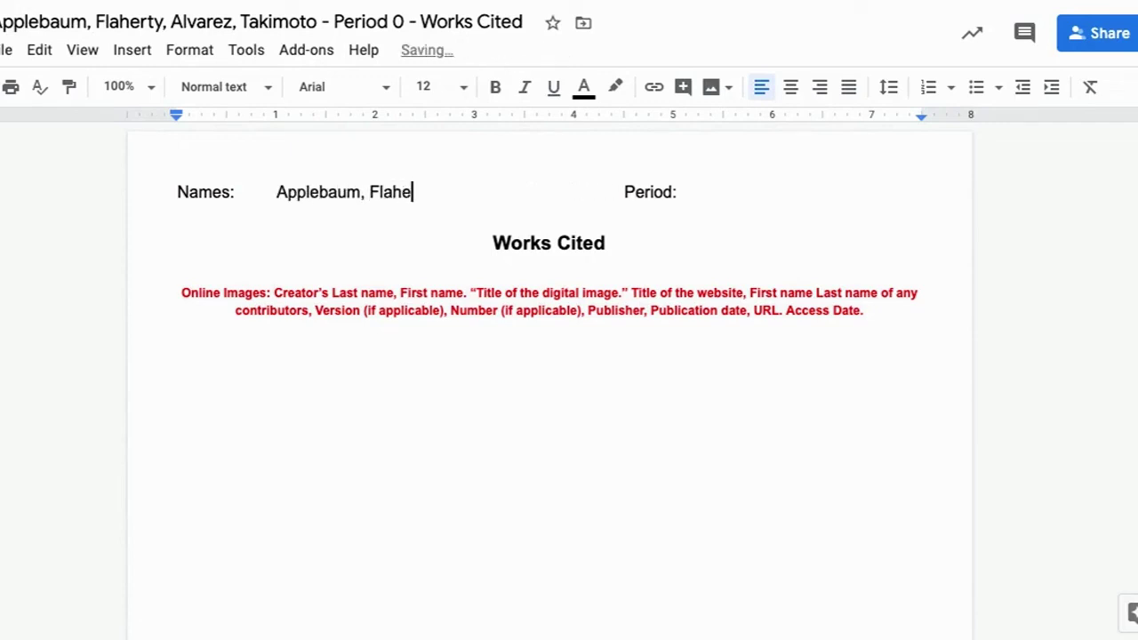
{"action": "type", "text": " Alvarez, "}
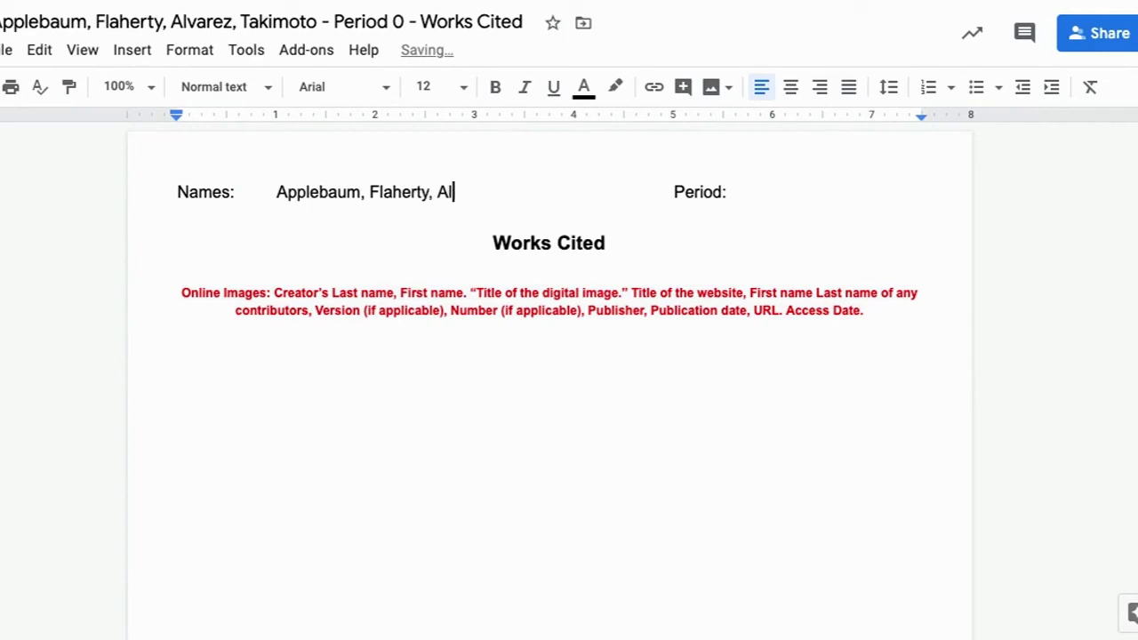
{"action": "type", "text": "Takimoto"}
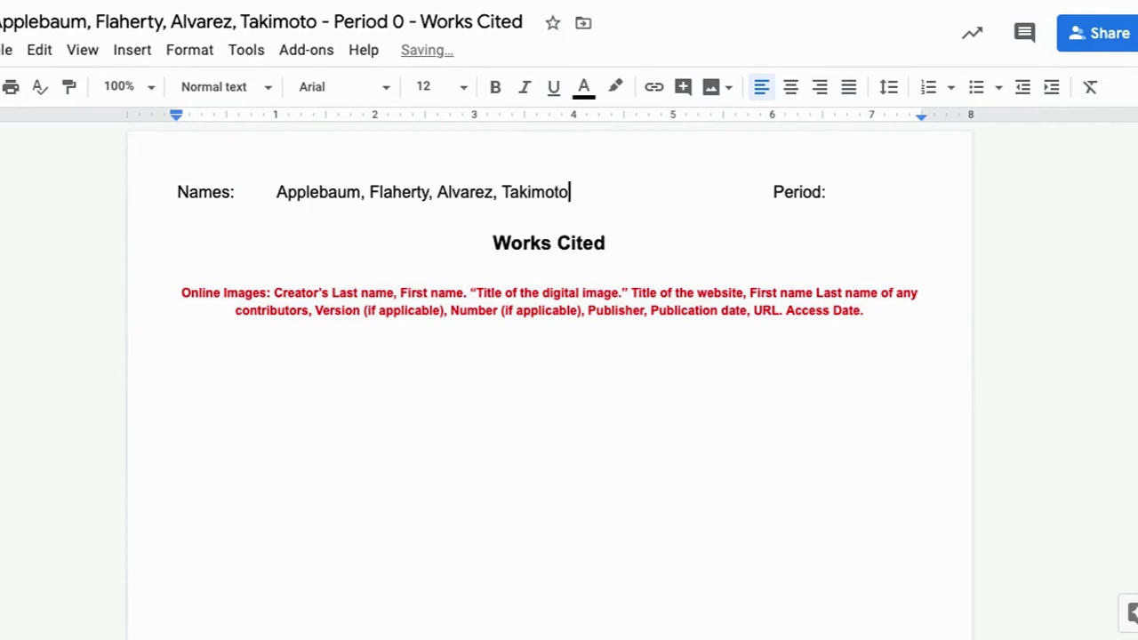
{"action": "left_click", "coordinate": [877, 193]}
{"action": "type", "text": "0"}
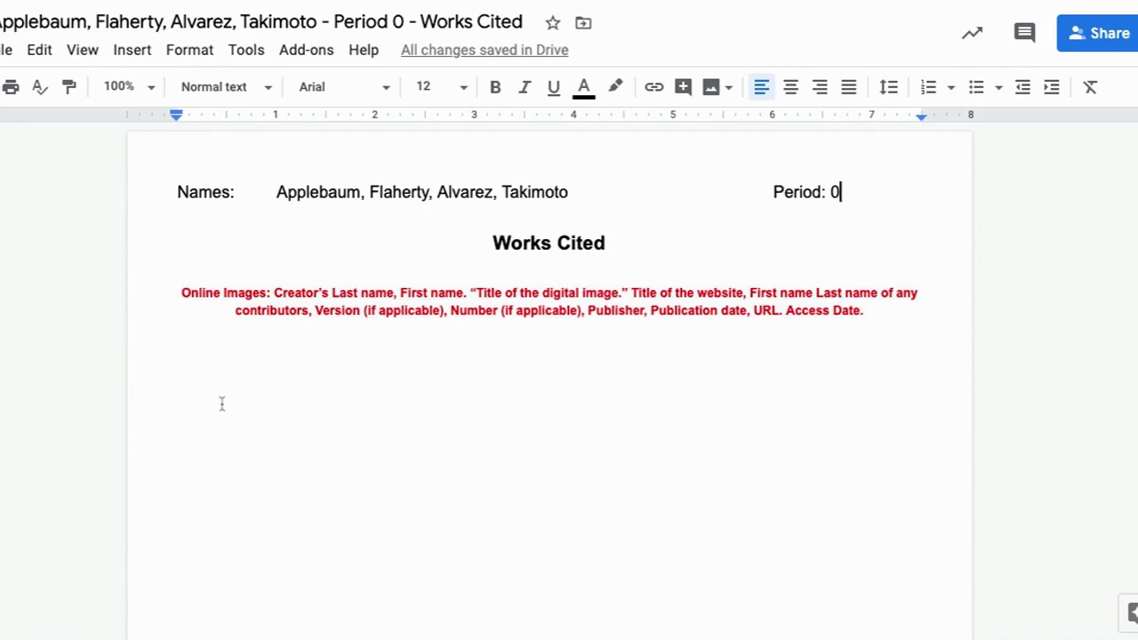
- Add both teammates' e-mail addresses as recipients of the Works Cited doc and send the invitations
{"action": "left_click", "coordinate": [1099, 36]}
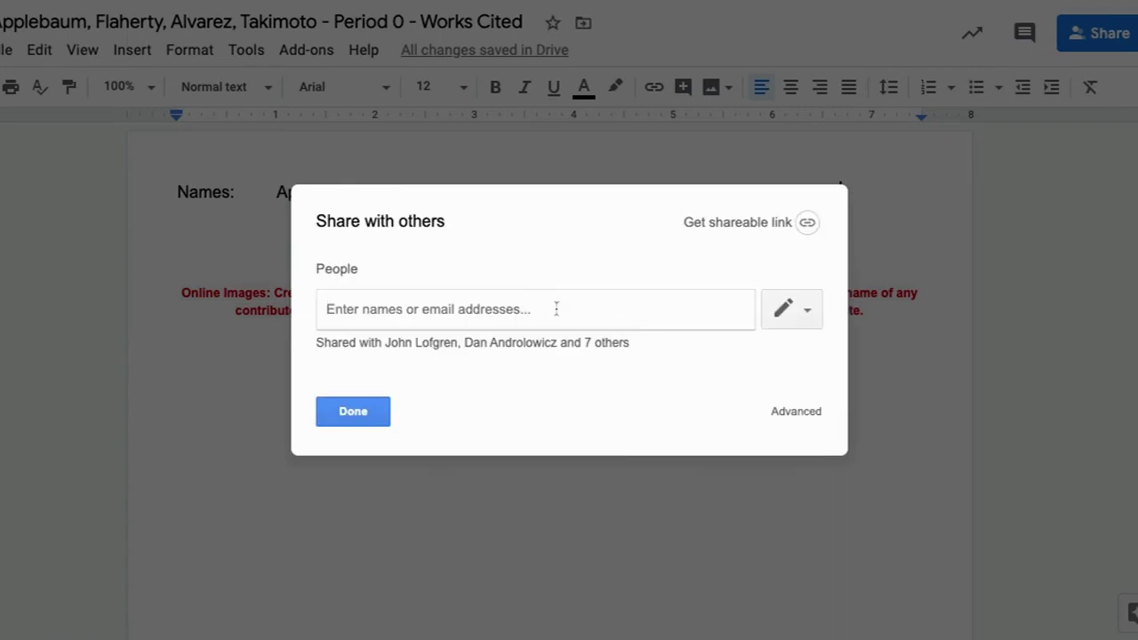
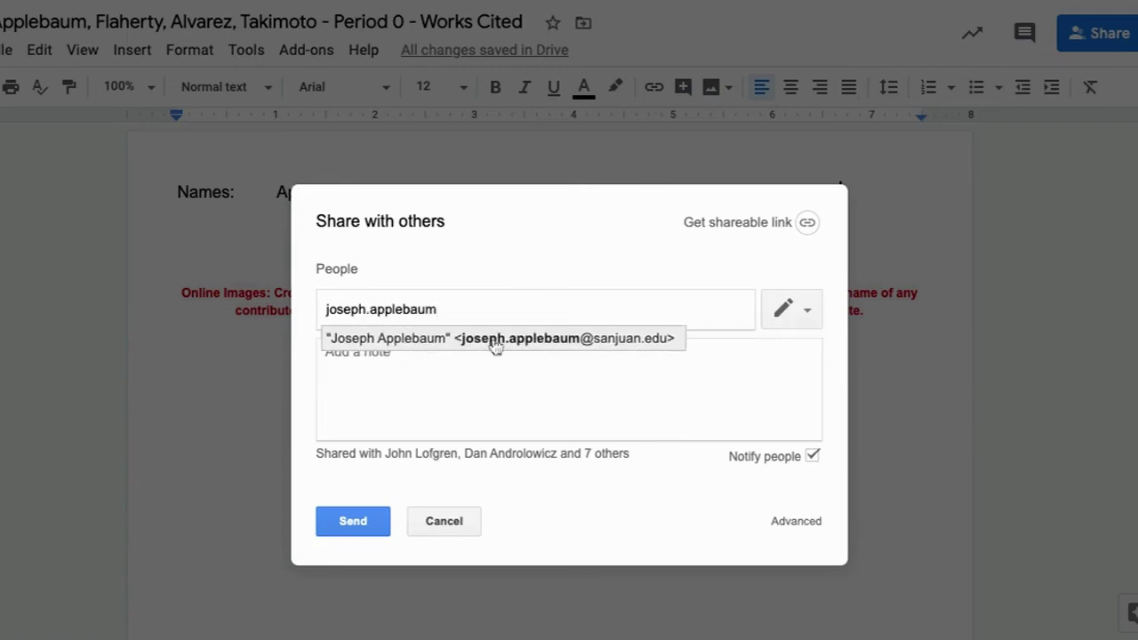
{"action": "left_click", "coordinate": [495, 340]}
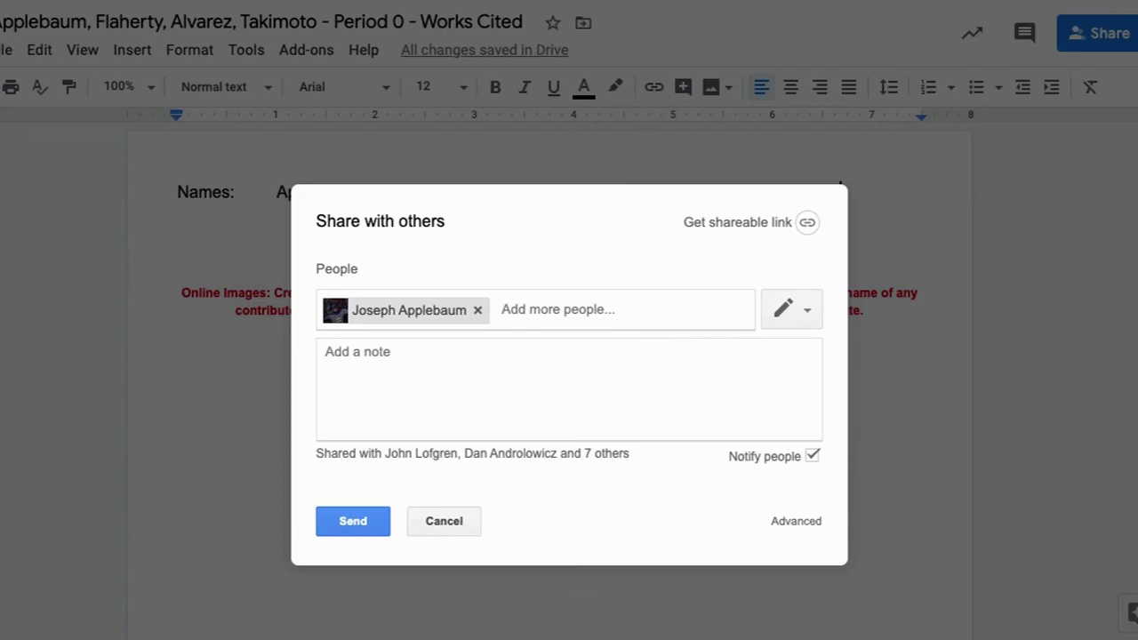
{"action": "type", "text": "megan"}
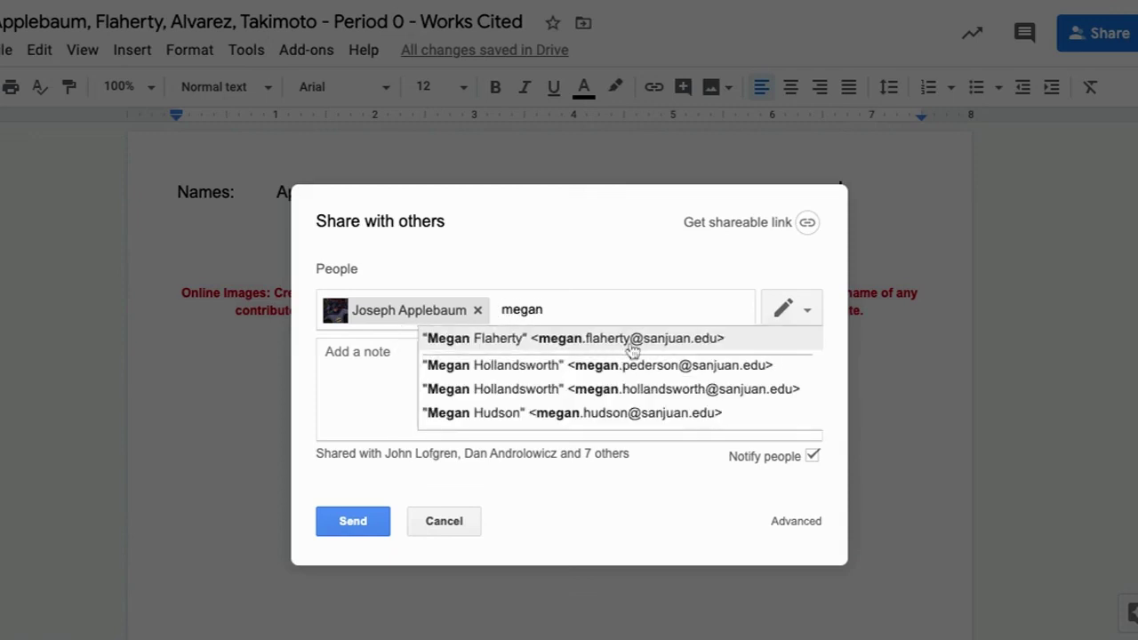
{"action": "left_click", "coordinate": [632, 346]}
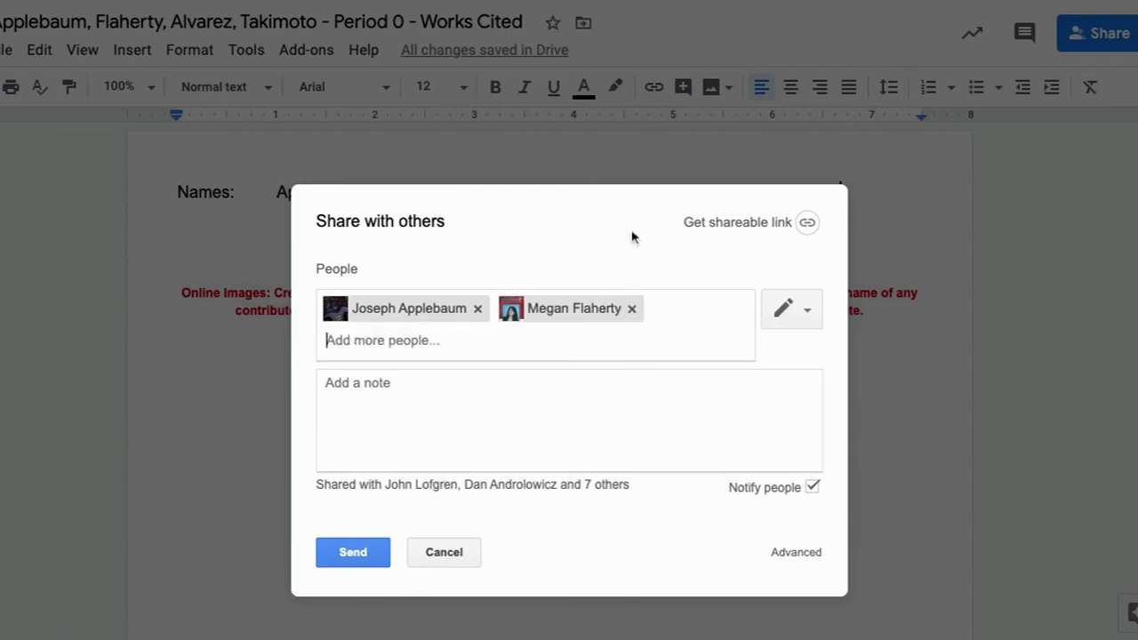
{"action": "left_click", "coordinate": [353, 552]}
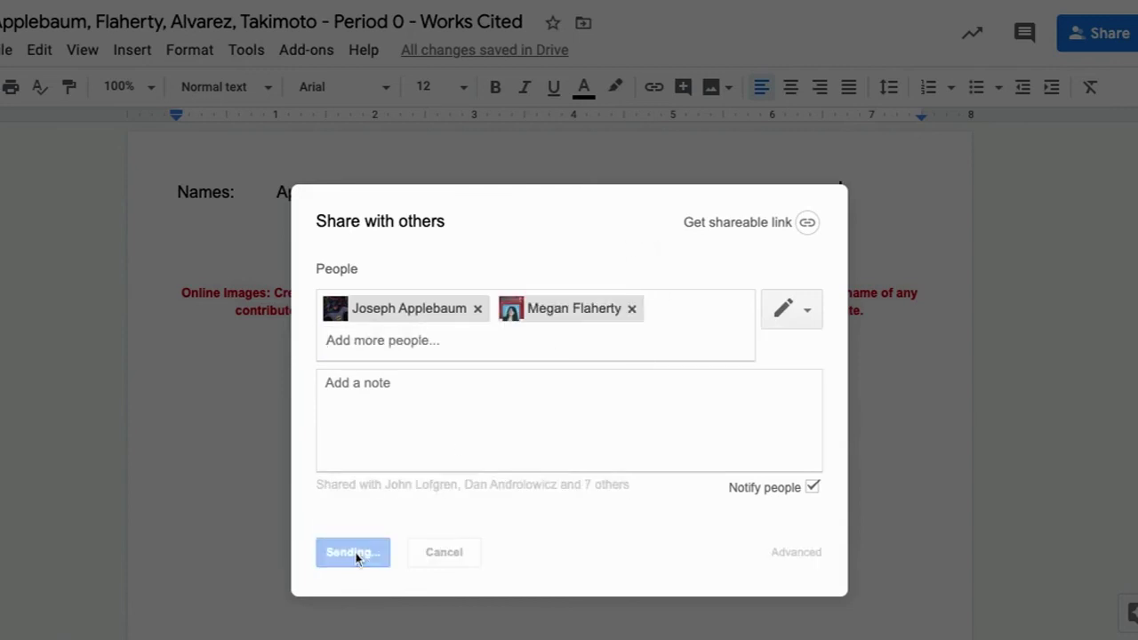